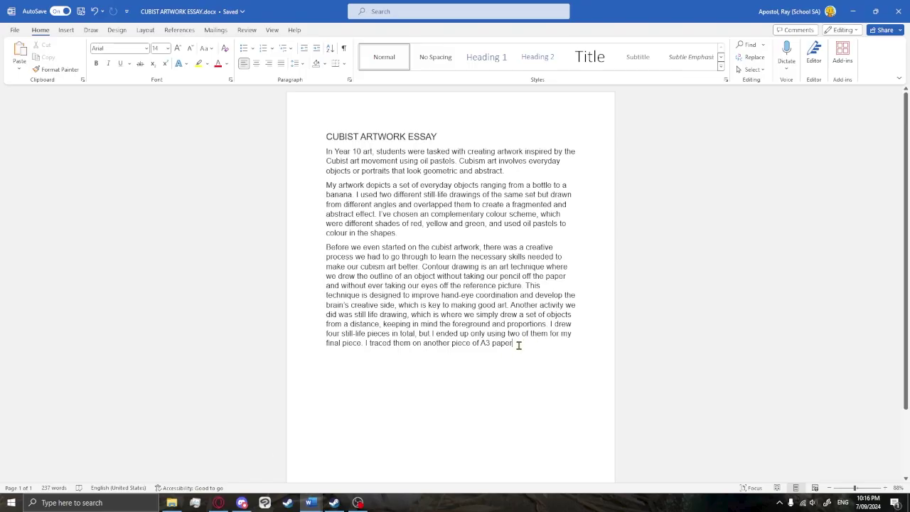
Read through the introduction and the artwork description paragraph of the cubist artwork essay.
{"action": "scroll", "coordinate": [448, 346], "scroll_direction": "down", "scroll_amount": 1}
{"action": "scroll", "coordinate": [382, 325], "scroll_direction": "up", "scroll_amount": 1}
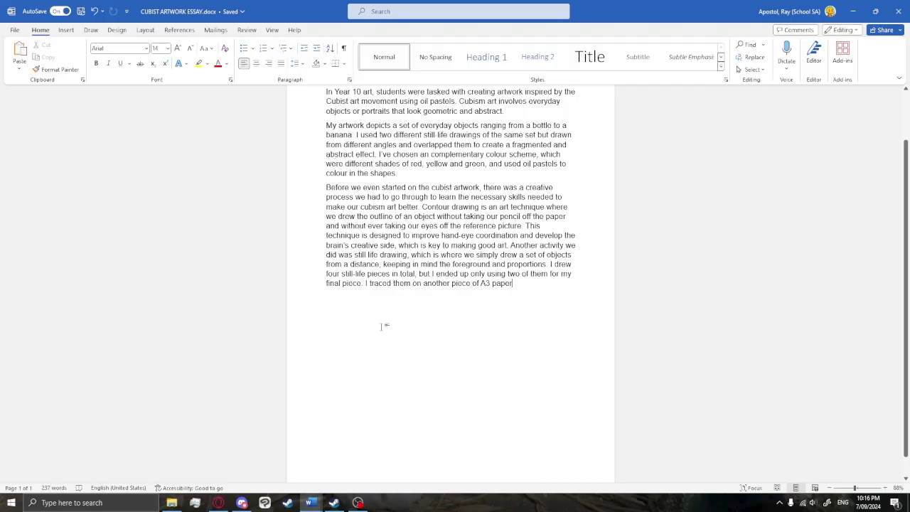
{"action": "scroll", "coordinate": [526, 345], "scroll_direction": "down", "scroll_amount": 2}
{"action": "scroll", "coordinate": [509, 299], "scroll_direction": "up", "scroll_amount": 1}
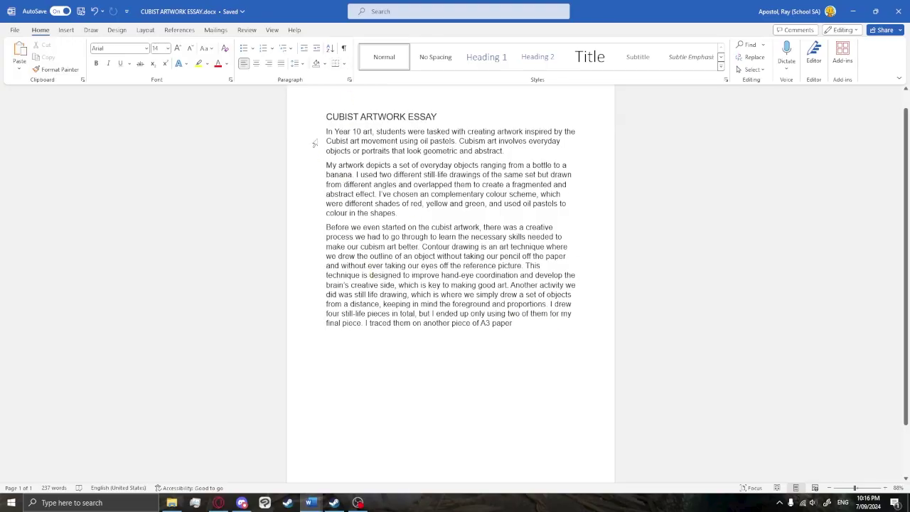
{"action": "left_click_drag", "start_coordinate": [315, 117], "coordinate": [316, 151]}
{"action": "left_click", "coordinate": [400, 213]}
{"action": "left_click_drag", "start_coordinate": [417, 212], "coordinate": [299, 164]}
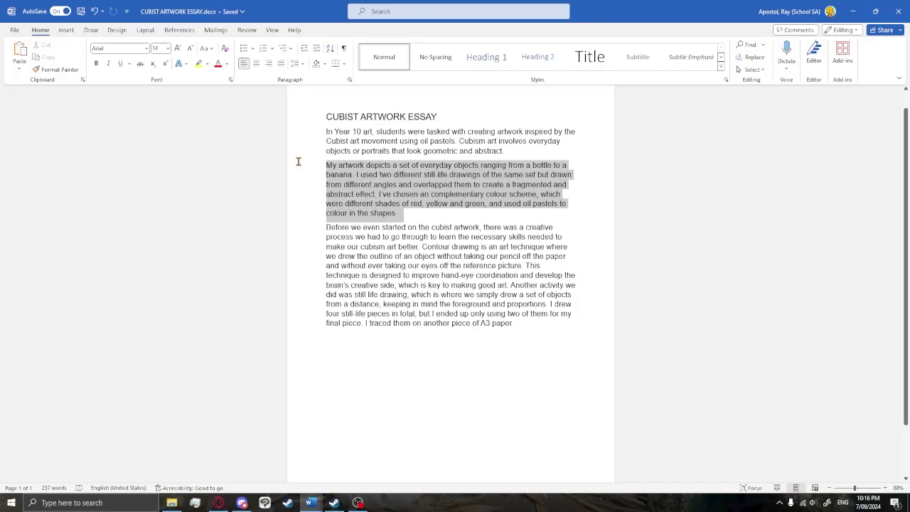
{"action": "left_click", "coordinate": [559, 339]}
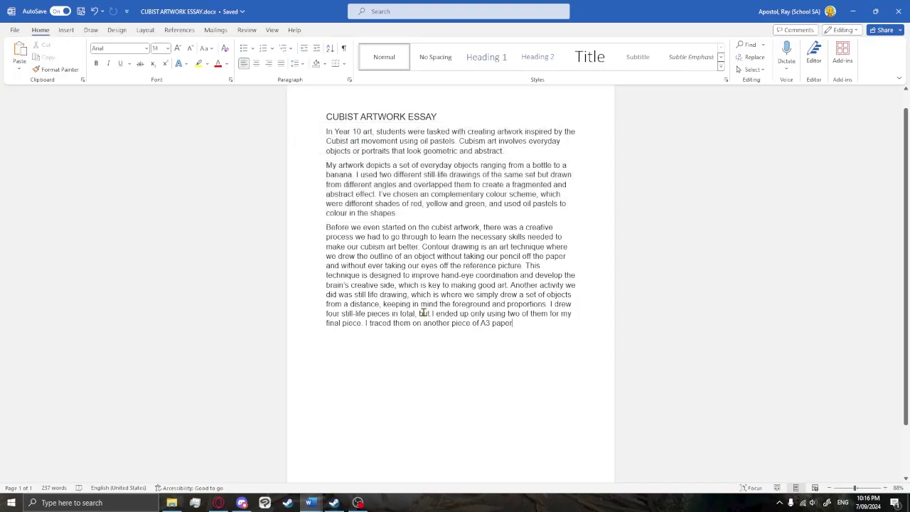
Review the essay's creative process paragraph down to its last sentence about tracing the drawings on A3 paper.
{"action": "scroll", "coordinate": [496, 322], "scroll_direction": "down", "scroll_amount": 1}
{"action": "scroll", "coordinate": [377, 248], "scroll_direction": "down", "scroll_amount": 2}
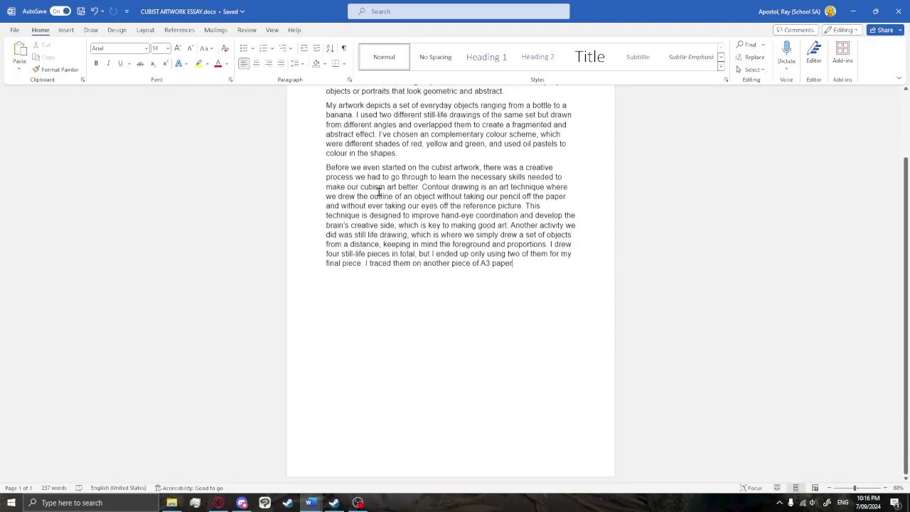
{"action": "scroll", "coordinate": [396, 250], "scroll_direction": "up", "scroll_amount": 2}
{"action": "scroll", "coordinate": [397, 251], "scroll_direction": "up", "scroll_amount": 1}
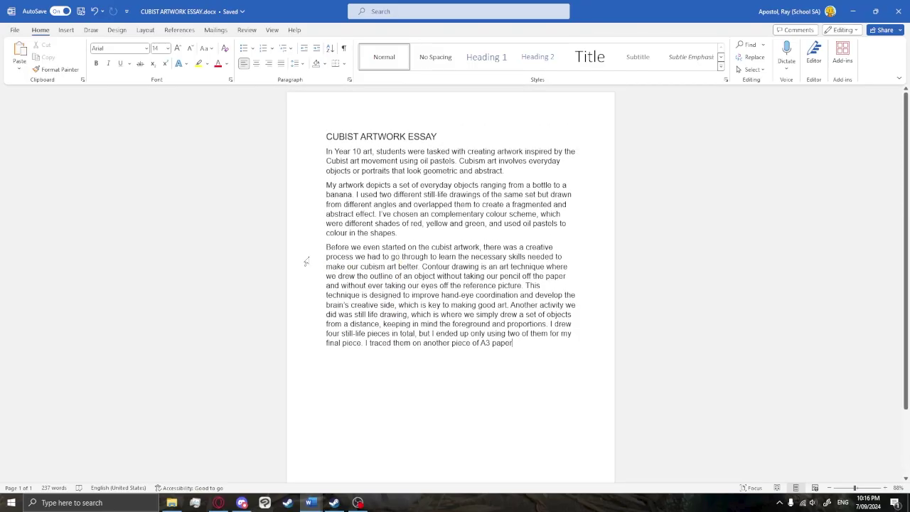
{"action": "scroll", "coordinate": [493, 323], "scroll_direction": "down", "scroll_amount": 1}
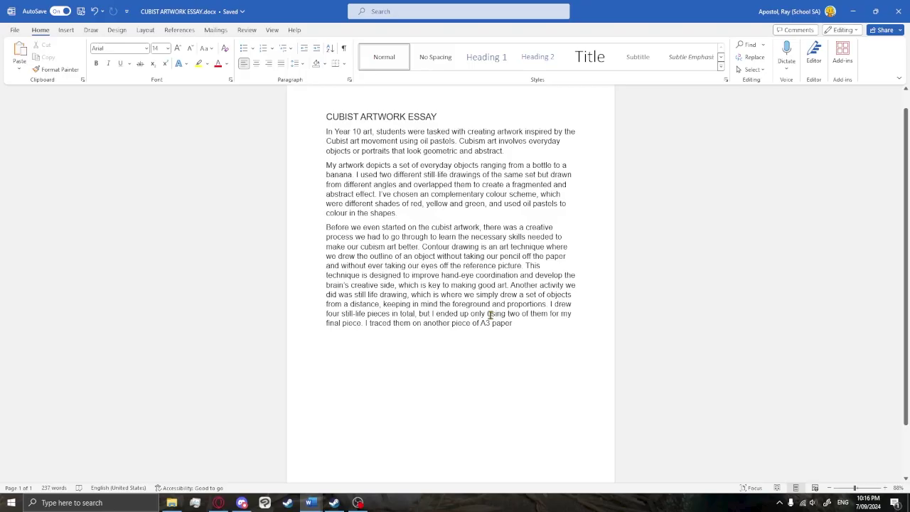
{"action": "scroll", "coordinate": [526, 331], "scroll_direction": "down", "scroll_amount": 2}
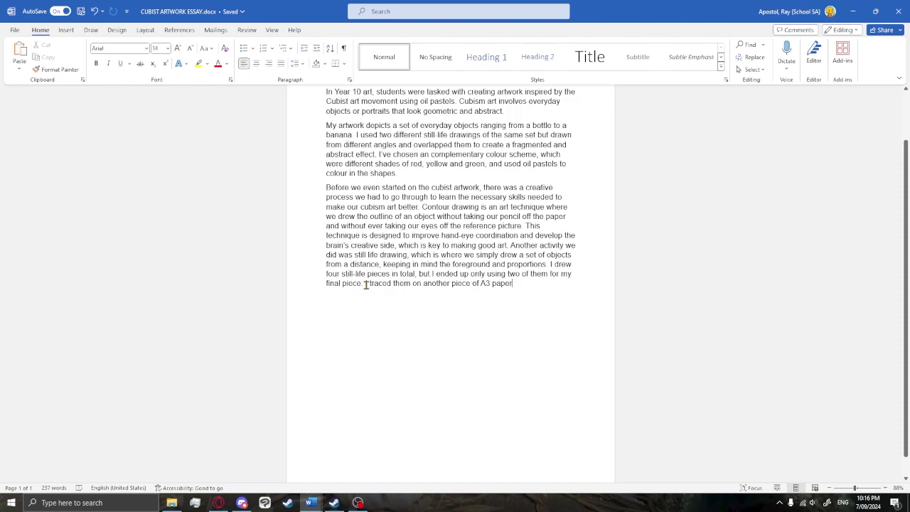
{"action": "left_click_drag", "start_coordinate": [365, 283], "coordinate": [512, 288]}
{"action": "left_click", "coordinate": [513, 290]}
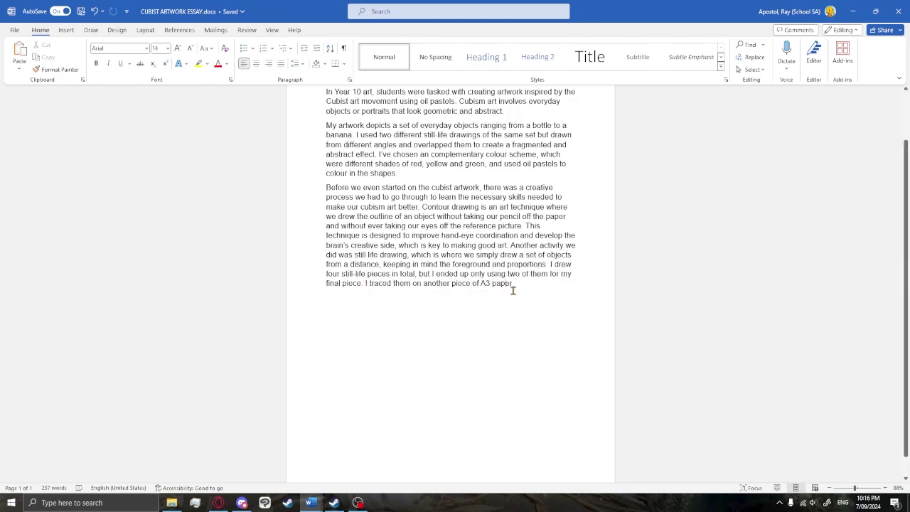
Consult the supporting details, terminology and sentence starters in the Essay Map - Cubism Task document, and return to the essay.
{"action": "mouse_move", "coordinate": [310, 502]}
{"action": "left_click", "coordinate": [337, 453]}
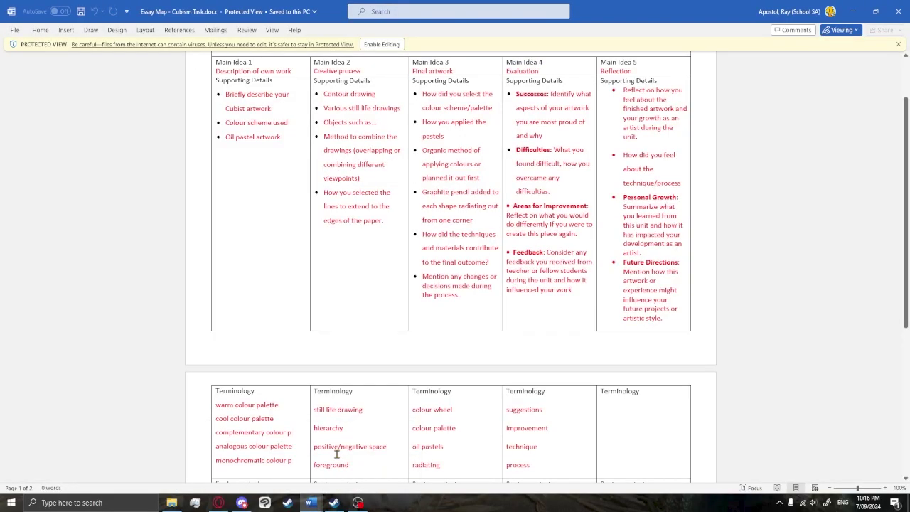
{"action": "scroll", "coordinate": [325, 223], "scroll_direction": "up", "scroll_amount": 3}
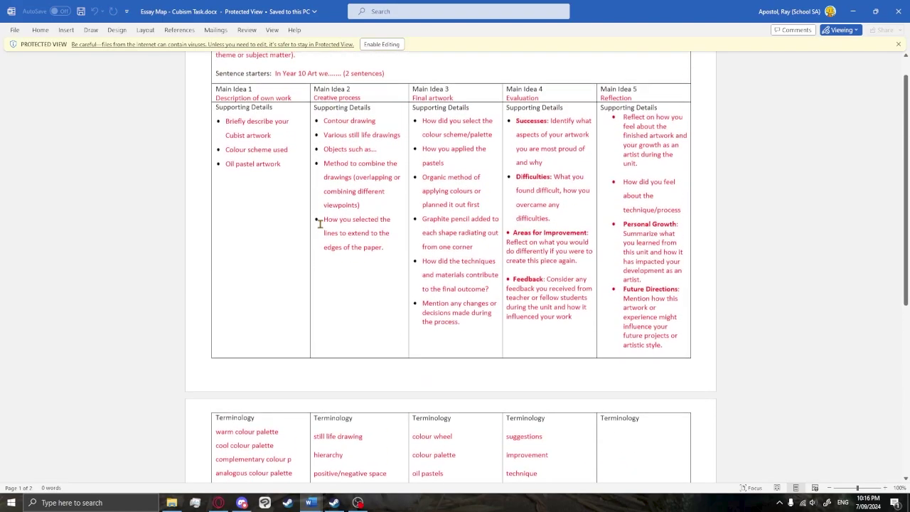
{"action": "scroll", "coordinate": [317, 231], "scroll_direction": "down", "scroll_amount": 8}
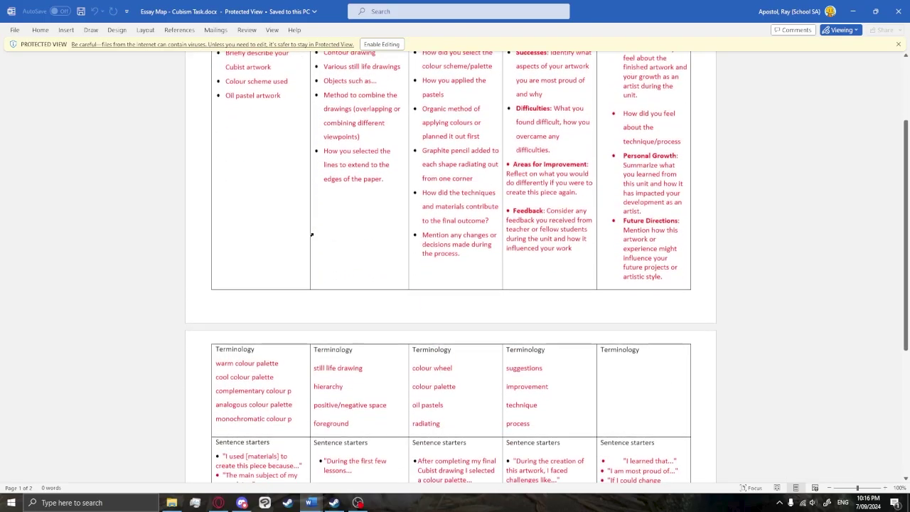
{"action": "scroll", "coordinate": [342, 278], "scroll_direction": "up", "scroll_amount": 6}
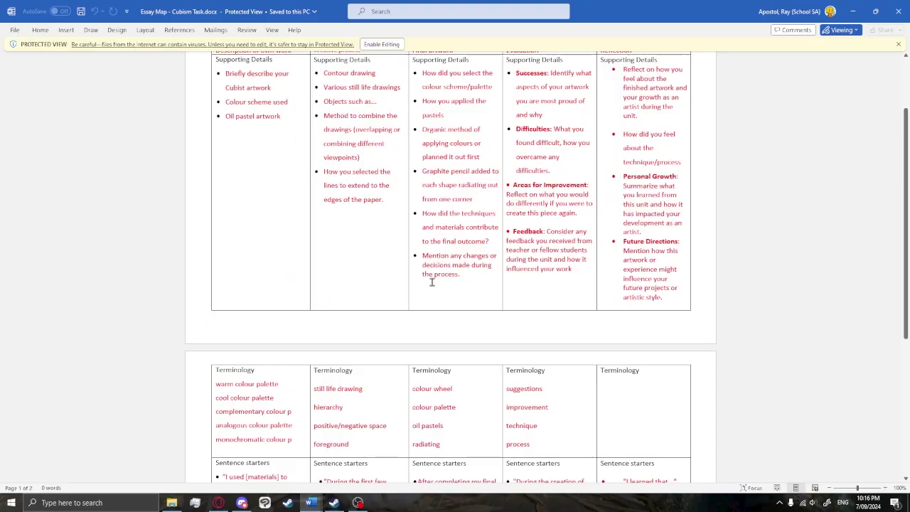
{"action": "scroll", "coordinate": [431, 282], "scroll_direction": "up", "scroll_amount": 1}
{"action": "key", "text": "alt+Tab"}
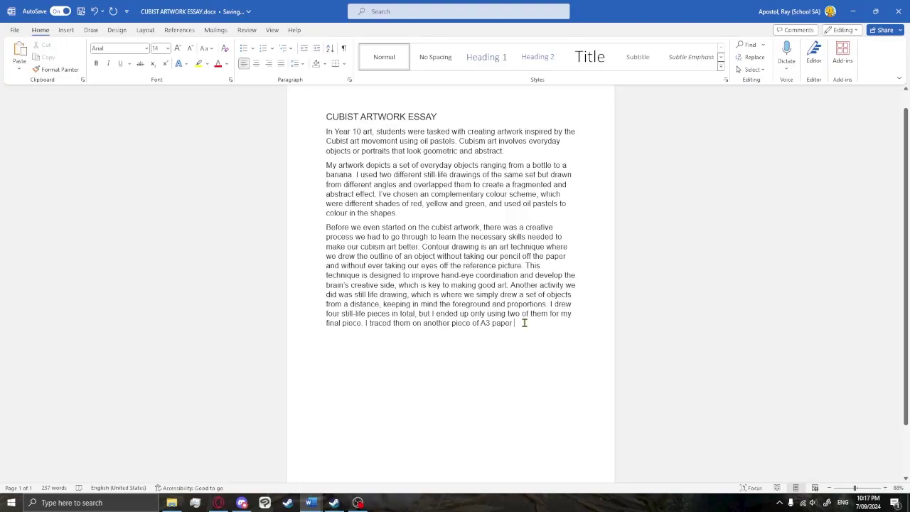
{"action": "scroll", "coordinate": [475, 314], "scroll_direction": "up", "scroll_amount": 2}
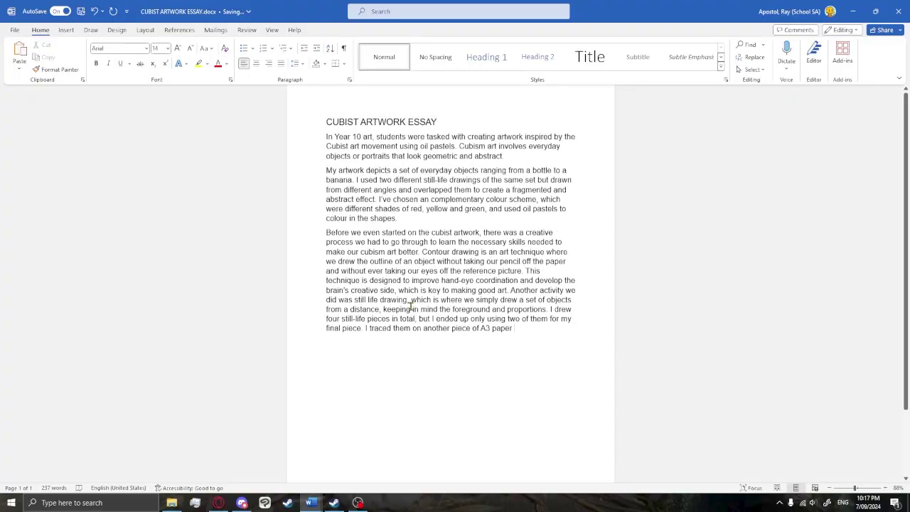
{"action": "mouse_move", "coordinate": [311, 503]}
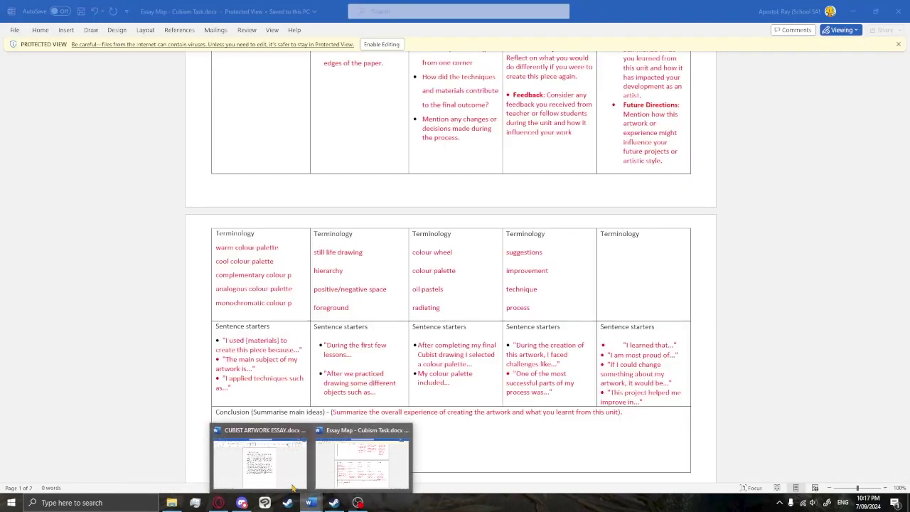
{"action": "left_click", "coordinate": [292, 488]}
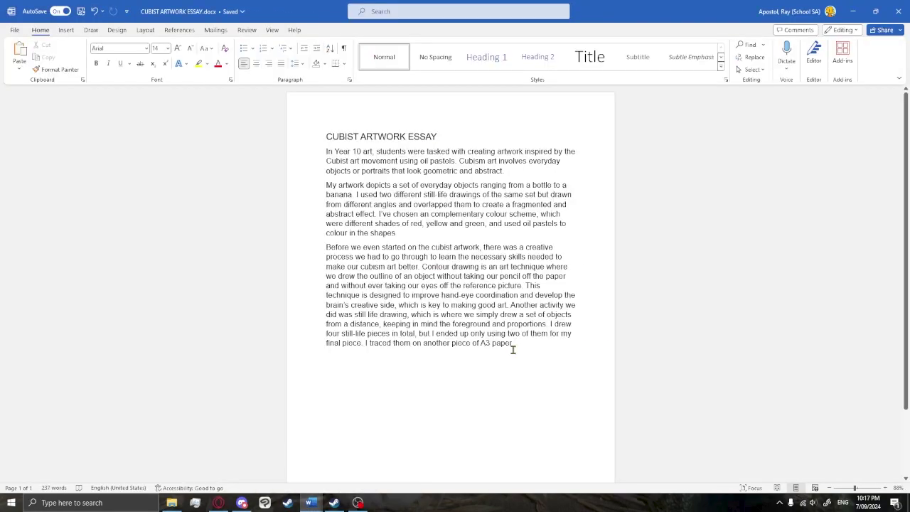
{"action": "scroll", "coordinate": [519, 345], "scroll_direction": "down", "scroll_amount": 2}
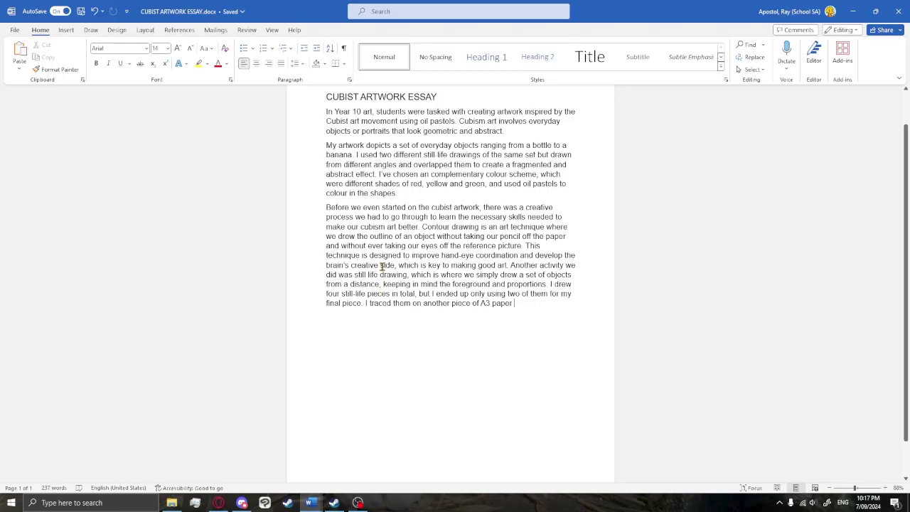
{"action": "scroll", "coordinate": [393, 226], "scroll_direction": "up", "scroll_amount": 1}
{"action": "scroll", "coordinate": [441, 277], "scroll_direction": "down", "scroll_amount": 1}
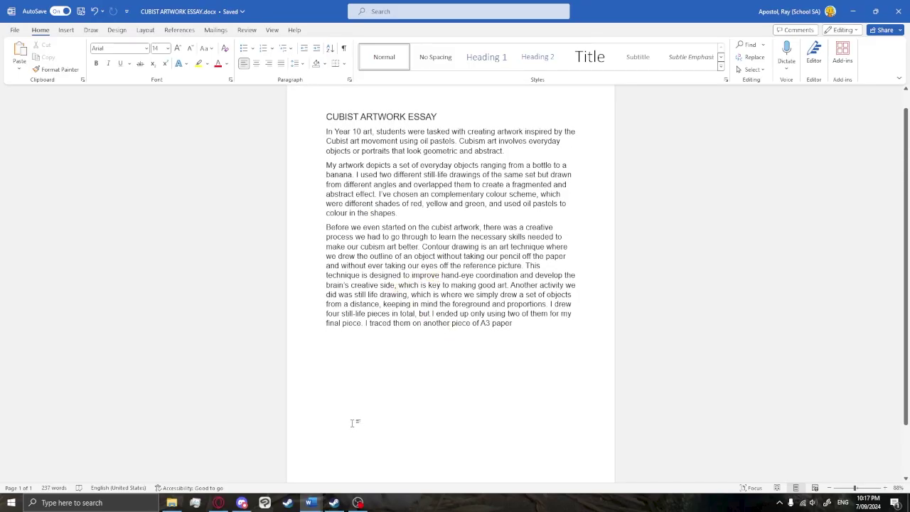
{"action": "left_click", "coordinate": [218, 503]}
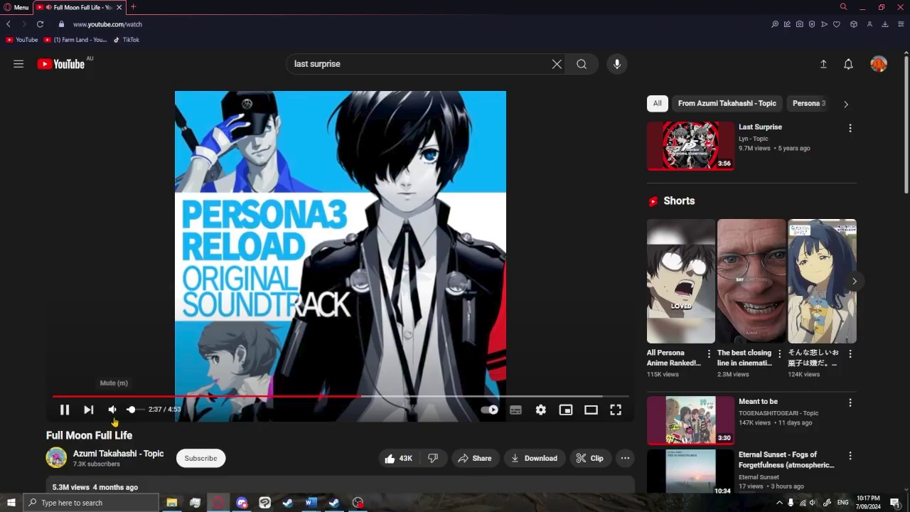
{"action": "mouse_move", "coordinate": [309, 502]}
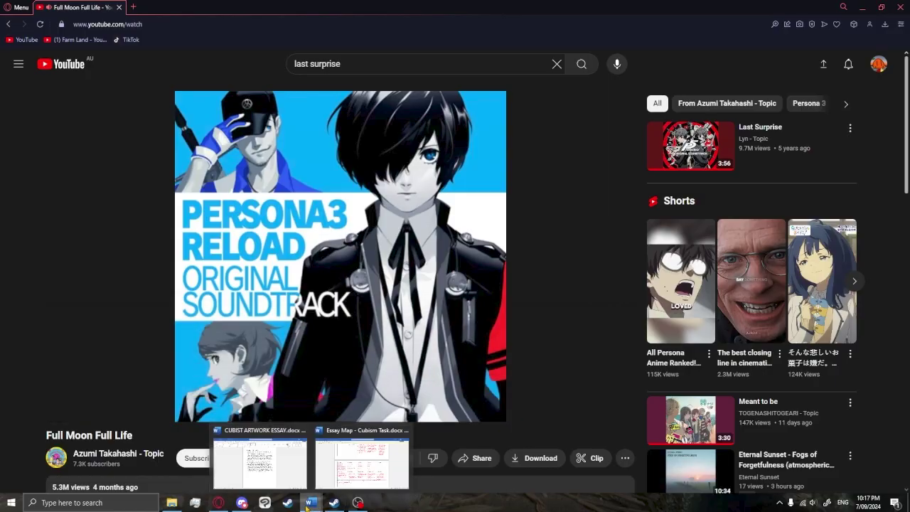
{"action": "left_click", "coordinate": [255, 455]}
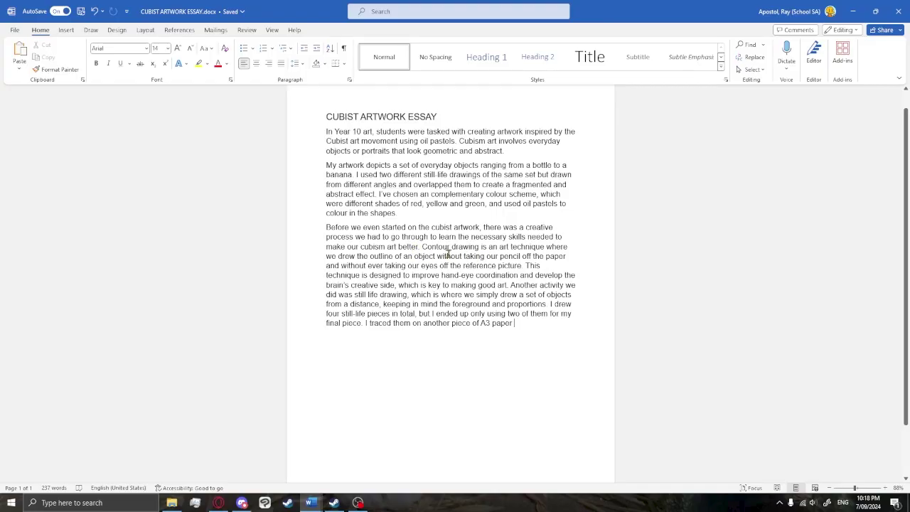
{"action": "left_click", "coordinate": [310, 502]}
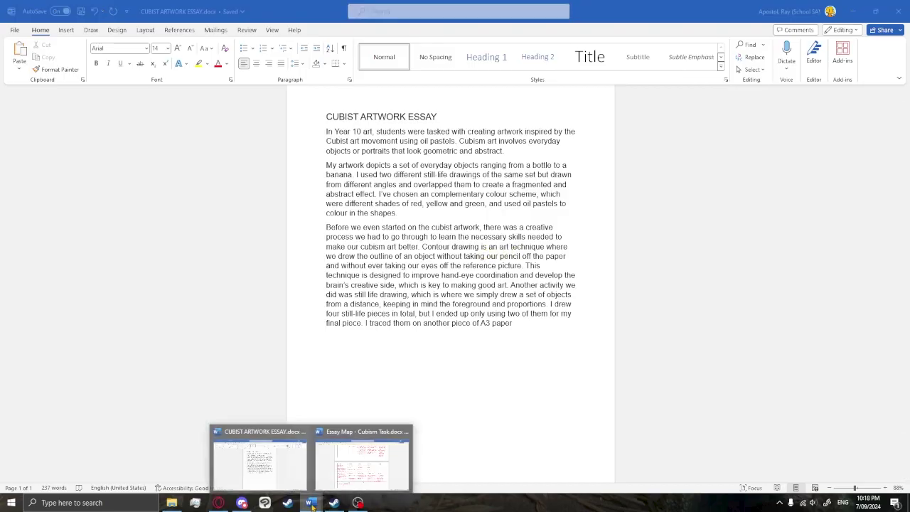
{"action": "left_click", "coordinate": [529, 323]}
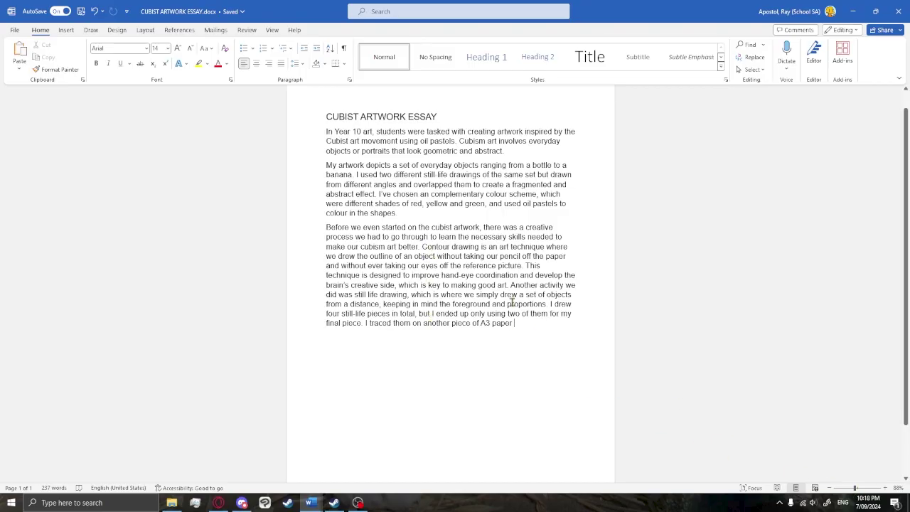
{"action": "left_click", "coordinate": [868, 502]}
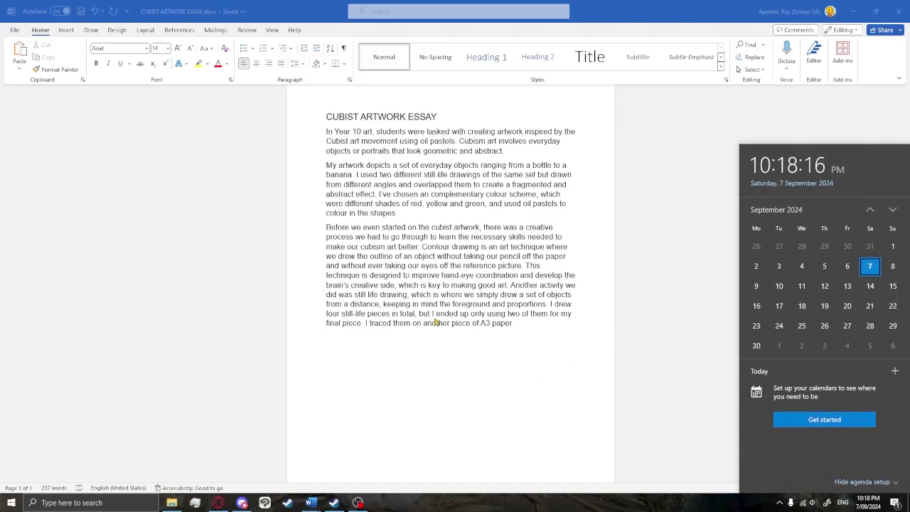
{"action": "left_click", "coordinate": [513, 328]}
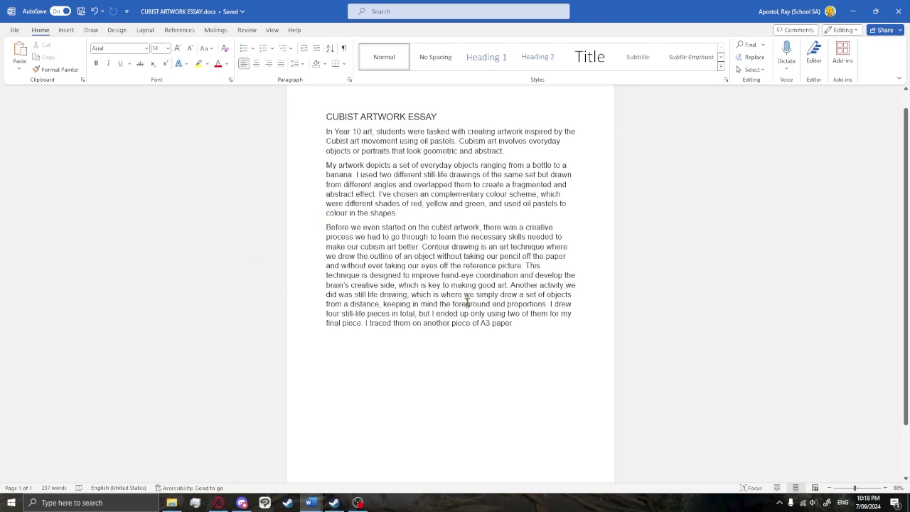
{"action": "scroll", "coordinate": [467, 303], "scroll_direction": "up", "scroll_amount": 2}
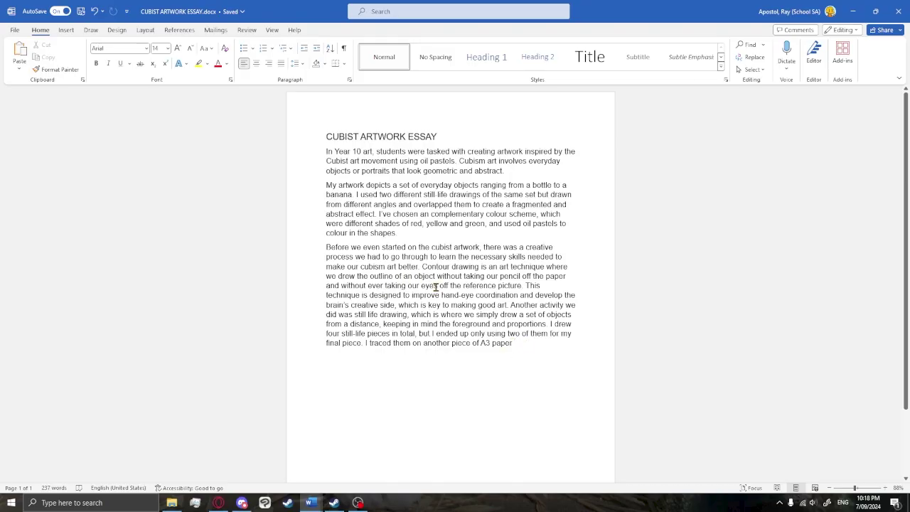
Switch to the Opera browser and search Google Images for "cubism art objects" in a new tab, looking over the results.
{"action": "left_click", "coordinate": [218, 502]}
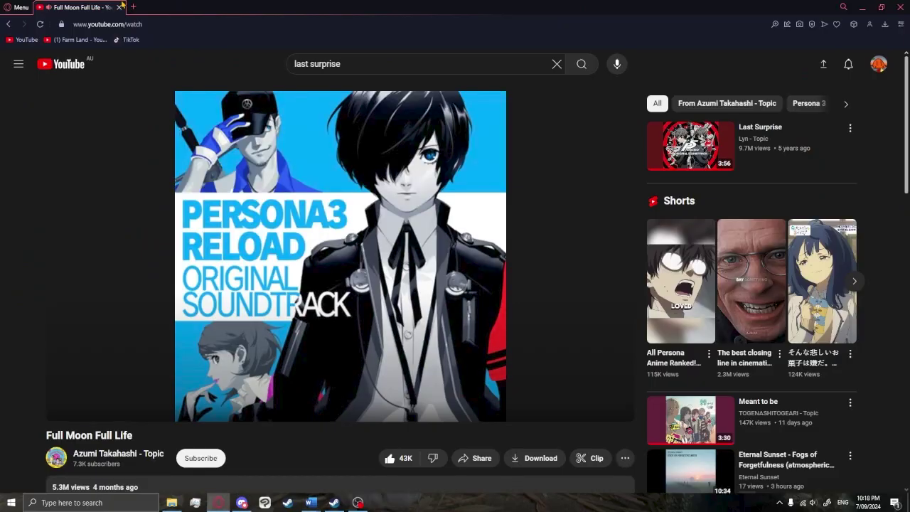
{"action": "left_click", "coordinate": [133, 10]}
{"action": "type", "text": "cubism art objects"}
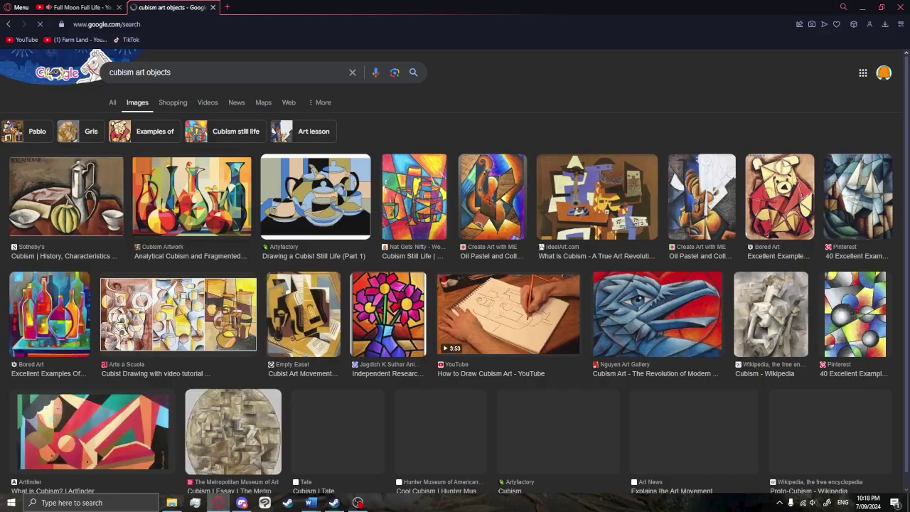
{"action": "scroll", "coordinate": [299, 292], "scroll_direction": "down", "scroll_amount": 2}
{"action": "scroll", "coordinate": [299, 292], "scroll_direction": "down", "scroll_amount": 2}
{"action": "scroll", "coordinate": [299, 293], "scroll_direction": "up", "scroll_amount": 5}
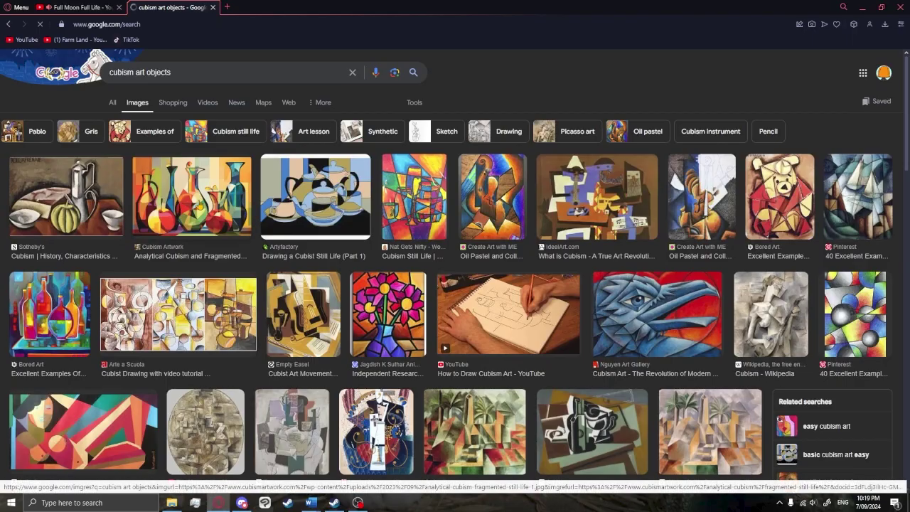
Preview the "Analytical Cubism and Fragmented Still Life" image from Cubism Artwork and examine its overlapping shapes.
{"action": "left_click", "coordinate": [182, 192]}
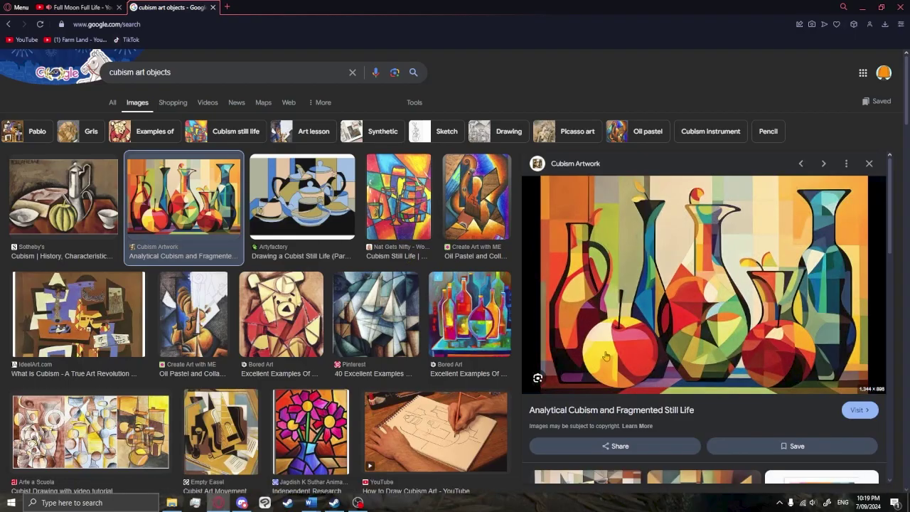
{"action": "scroll", "coordinate": [711, 334], "scroll_direction": "down", "scroll_amount": 1}
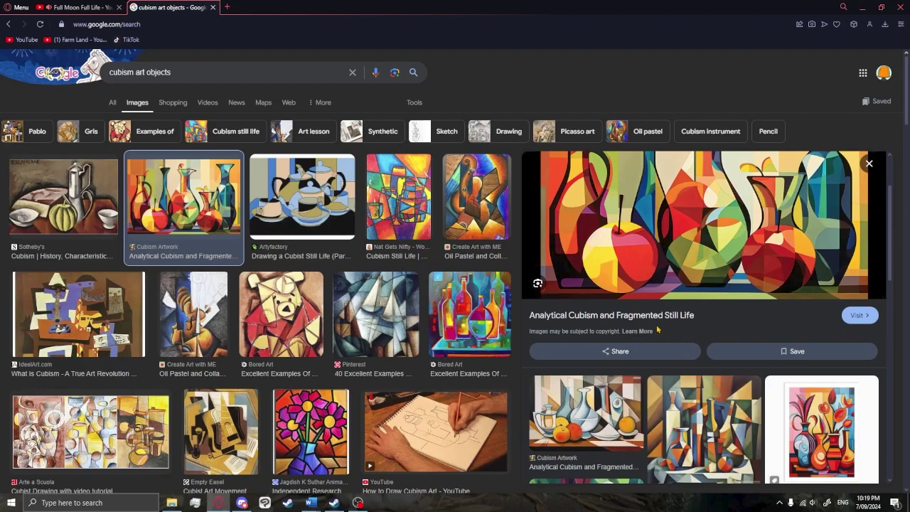
{"action": "scroll", "coordinate": [661, 330], "scroll_direction": "up", "scroll_amount": 1}
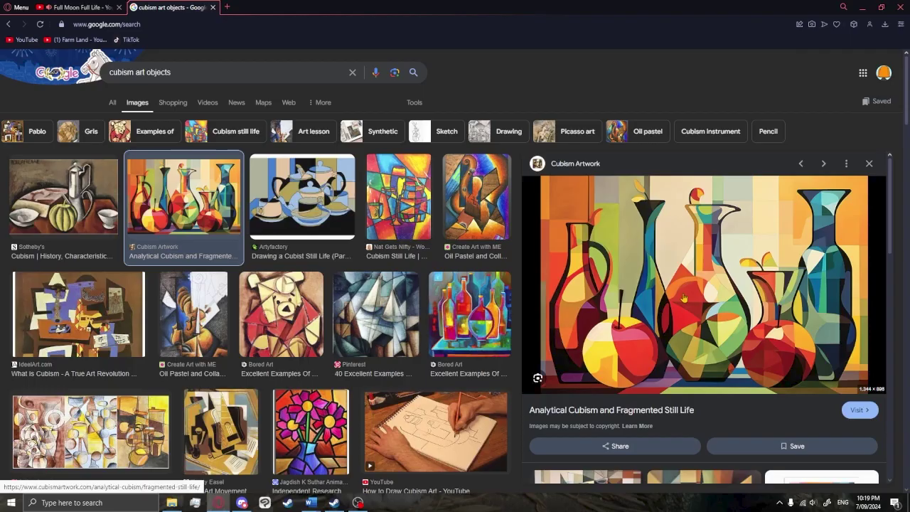
Preview the "Cubism Still Life | Nat Gets Nifty" image and look through its related images.
{"action": "left_click", "coordinate": [389, 199]}
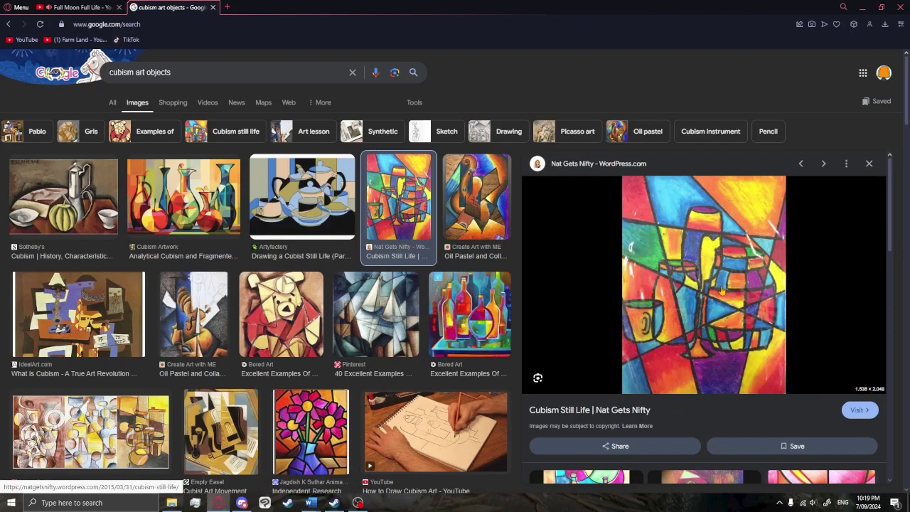
{"action": "scroll", "coordinate": [717, 315], "scroll_direction": "down", "scroll_amount": 1}
{"action": "scroll", "coordinate": [716, 315], "scroll_direction": "down", "scroll_amount": 4}
{"action": "scroll", "coordinate": [704, 323], "scroll_direction": "up", "scroll_amount": 5}
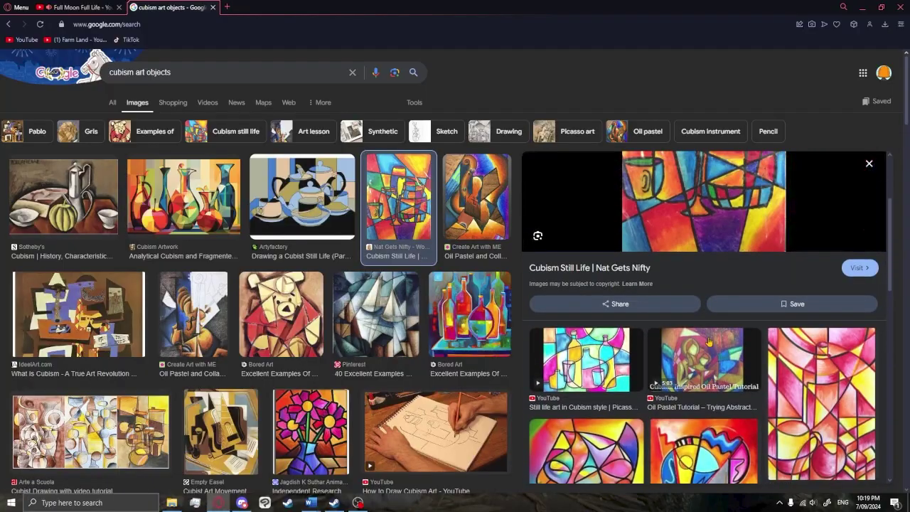
Preview the related "Still life art in Cubism style" image, examine its overlapping bottles and glasses, and close the image search tab.
{"action": "scroll", "coordinate": [702, 325], "scroll_direction": "down", "scroll_amount": 3}
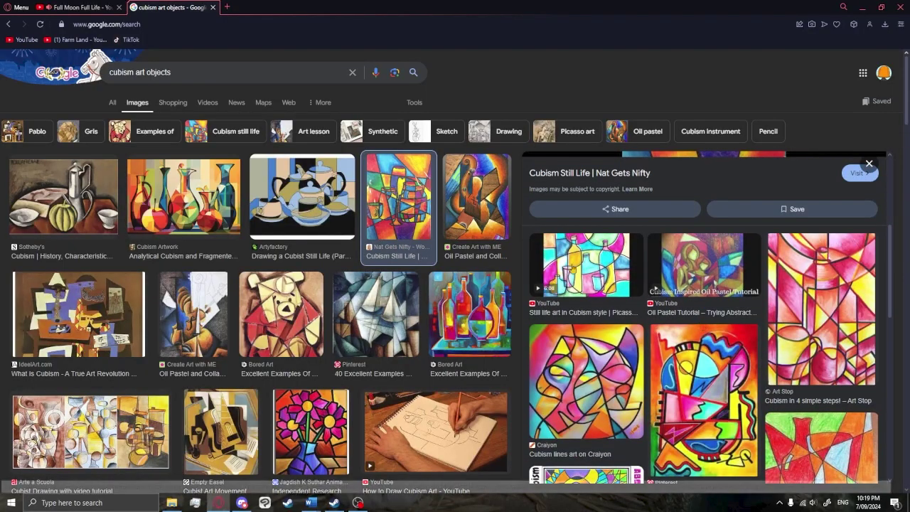
{"action": "left_click", "coordinate": [569, 271]}
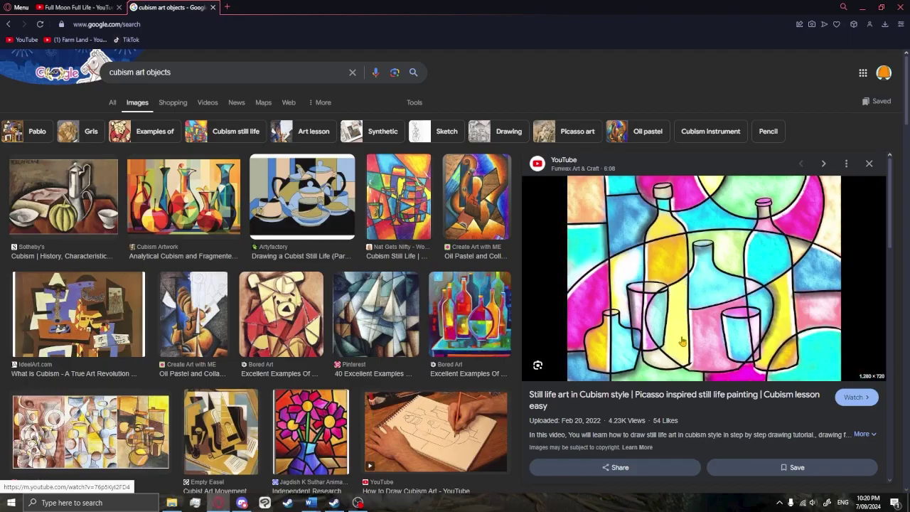
{"action": "left_click", "coordinate": [870, 164]}
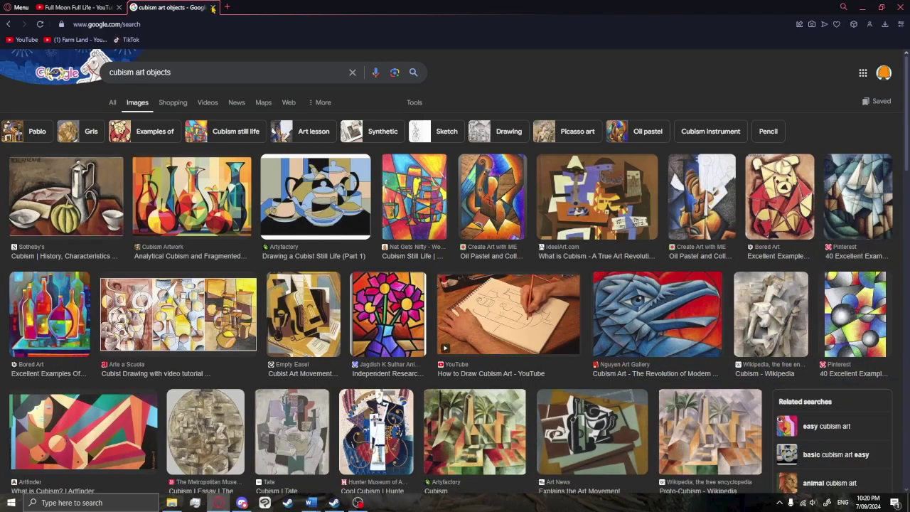
{"action": "left_click", "coordinate": [212, 8]}
Switch to Word, check the terminology and sentence starters in the Essay Map document, and return to CUBIST ARTWORK ESSAY.
{"action": "mouse_move", "coordinate": [310, 502]}
{"action": "left_click", "coordinate": [363, 455]}
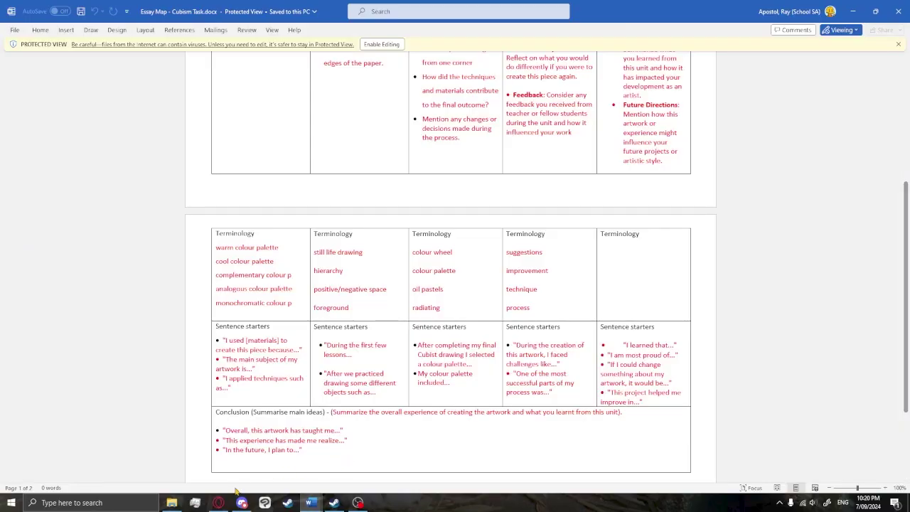
{"action": "left_click", "coordinate": [310, 503]}
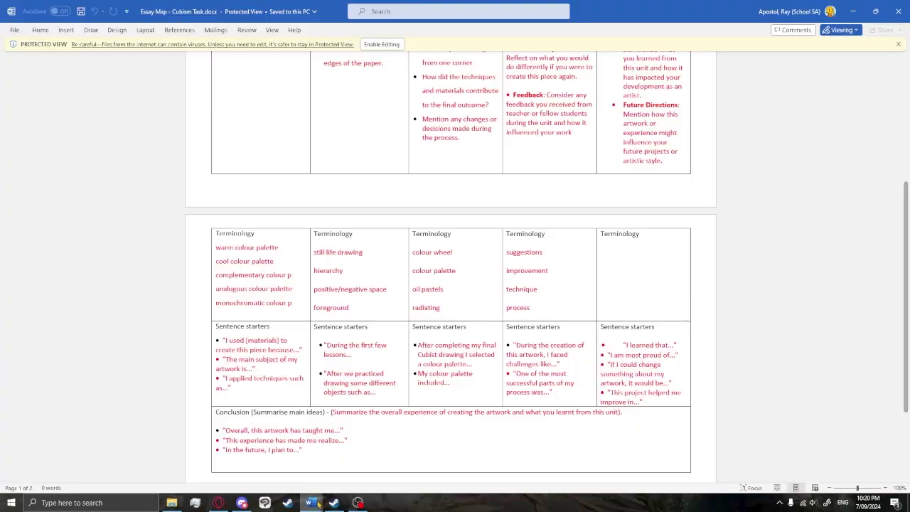
{"action": "left_click", "coordinate": [260, 454]}
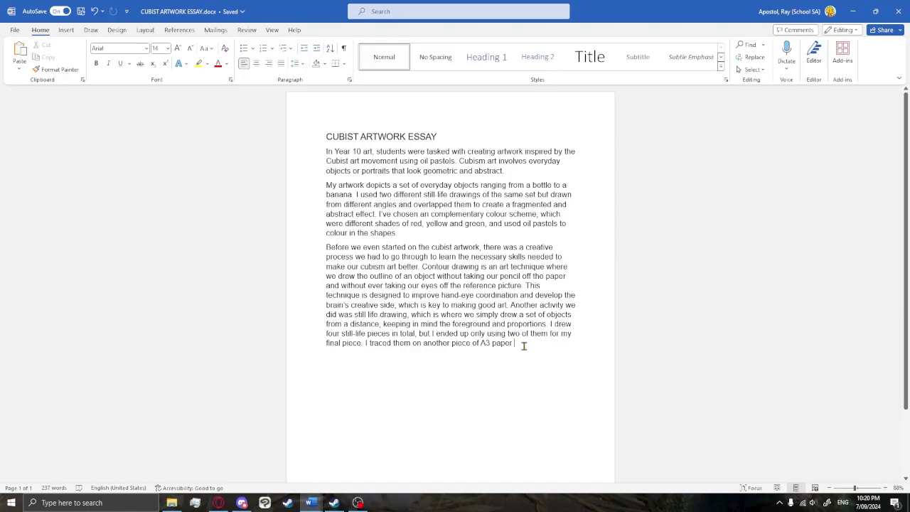
{"action": "key", "text": "ctrl+z"}
{"action": "left_click_drag", "start_coordinate": [494, 340], "coordinate": [370, 340]}
{"action": "left_click", "coordinate": [481, 358]}
{"action": "left_click_drag", "start_coordinate": [530, 348], "coordinate": [364, 345]}
{"action": "left_click", "coordinate": [526, 347]}
{"action": "mouse_move", "coordinate": [526, 346]}
{"action": "left_mouse_down"}
{"action": "mouse_move", "coordinate": [364, 344]}
{"action": "mouse_move", "coordinate": [517, 347]}
{"action": "left_mouse_up"}
{"action": "right_click", "coordinate": [532, 345]}
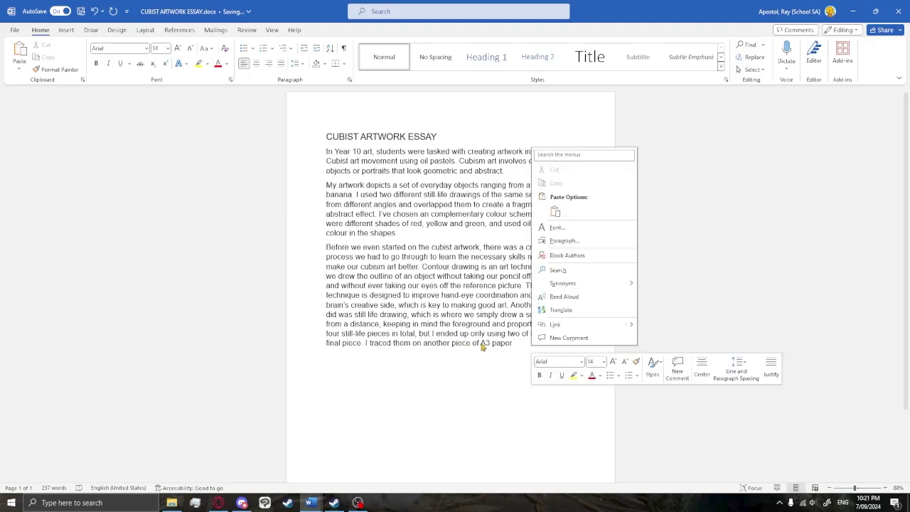
{"action": "left_click", "coordinate": [481, 343]}
{"action": "right_click", "coordinate": [499, 347]}
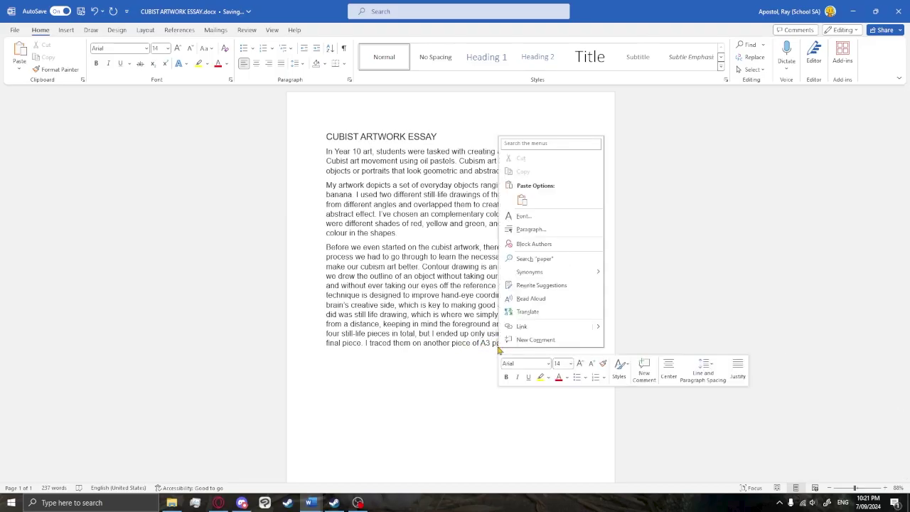
{"action": "key", "text": "Escape"}
{"action": "left_click_drag", "start_coordinate": [524, 345], "coordinate": [364, 344]}
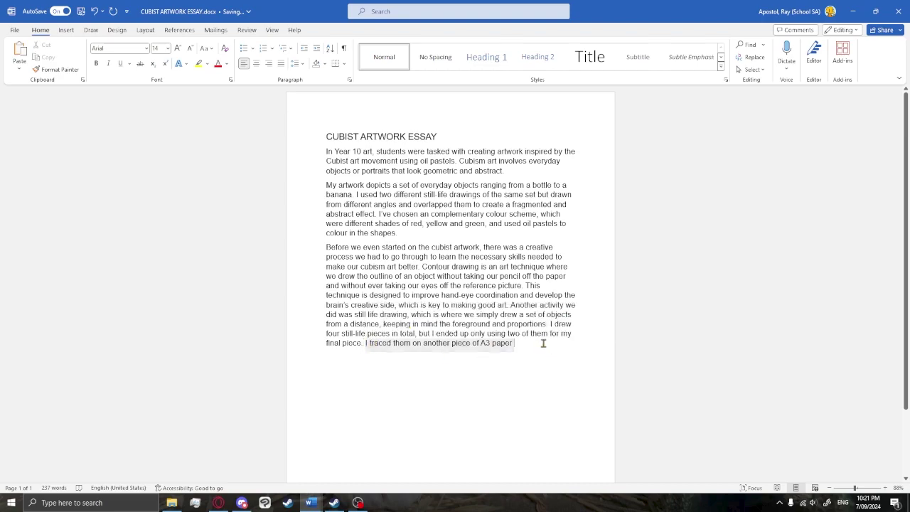
{"action": "left_click", "coordinate": [519, 346]}
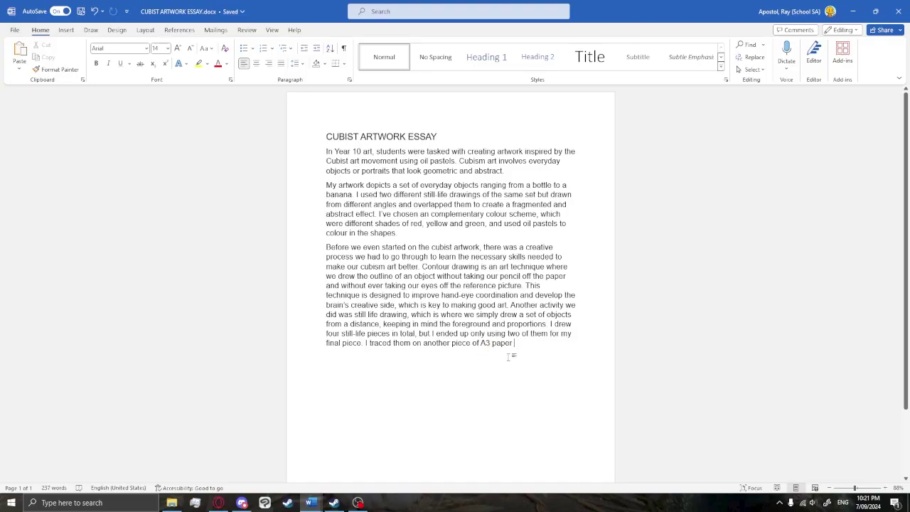
Continue the essay's last sentence after "A3 paper" with "and overlapped the lines".
{"action": "type", "text": "and then I"}
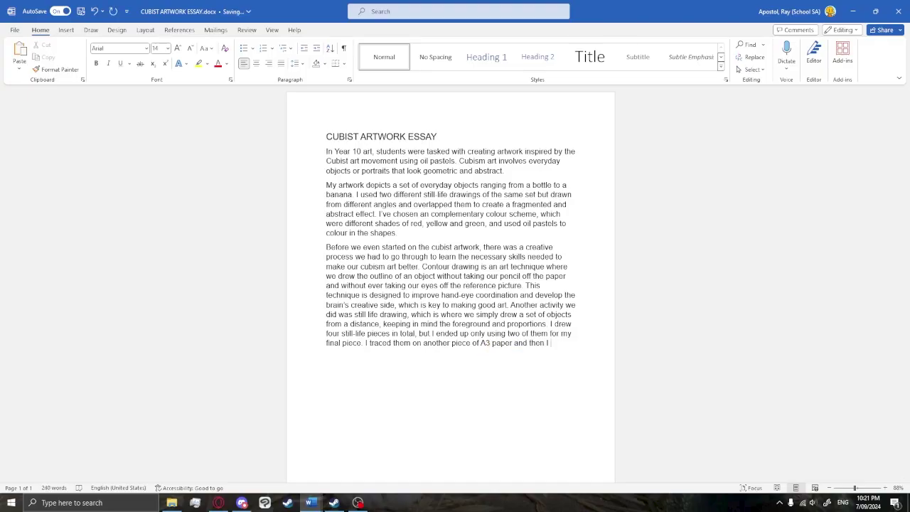
{"action": "key", "text": "BackSpace"}
{"action": "key", "text": "BackSpace"}
{"action": "key", "text": "BackSpace"}
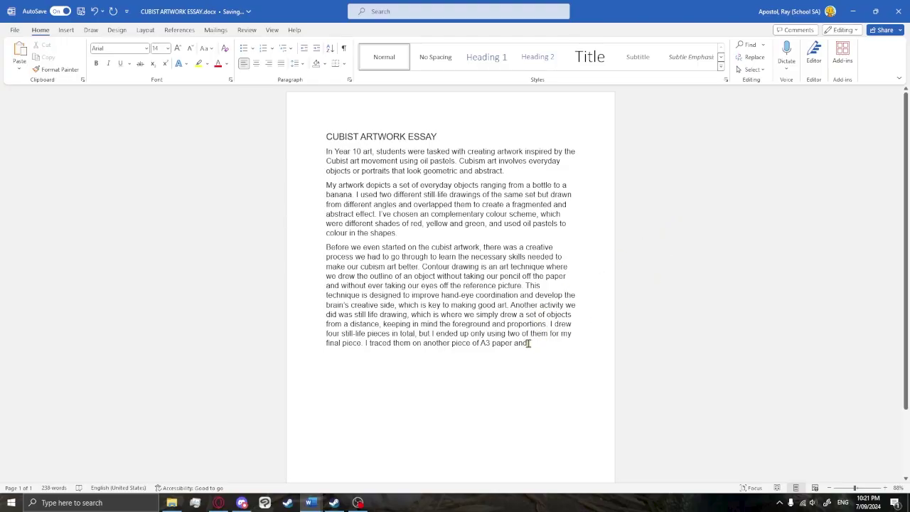
{"action": "left_click_drag", "start_coordinate": [529, 344], "coordinate": [364, 343]}
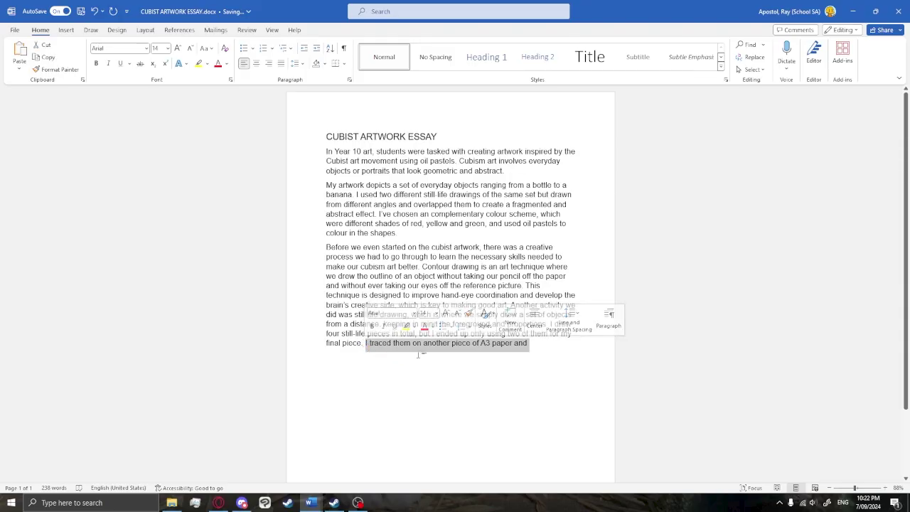
{"action": "left_click", "coordinate": [379, 346]}
{"action": "left_click", "coordinate": [466, 352]}
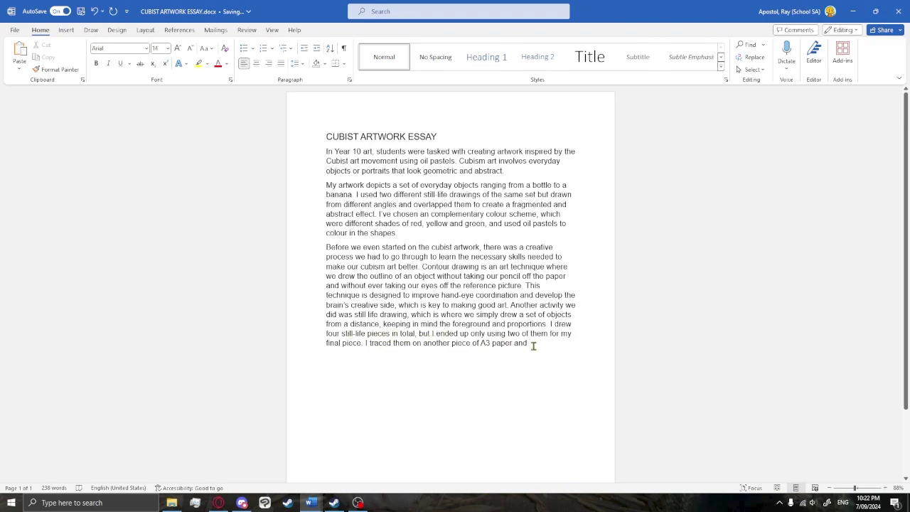
{"action": "left_click_drag", "start_coordinate": [533, 346], "coordinate": [365, 344]}
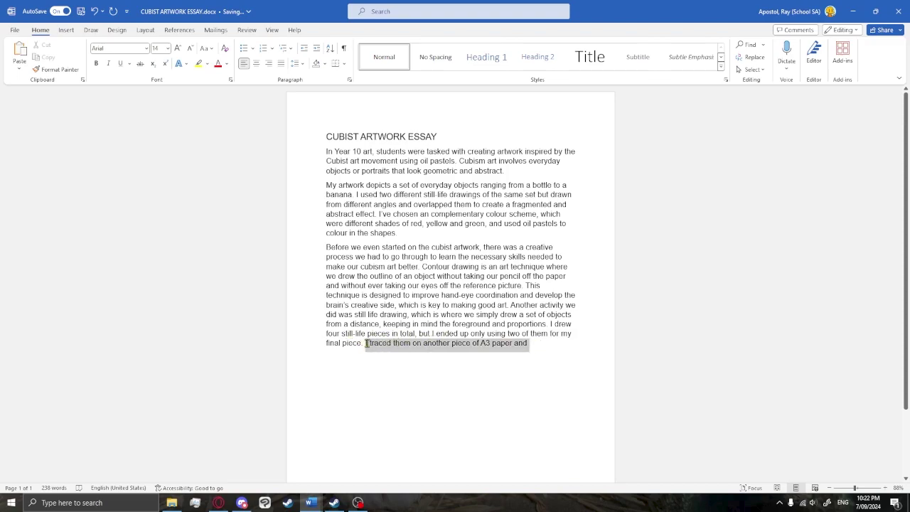
{"action": "left_click", "coordinate": [560, 356]}
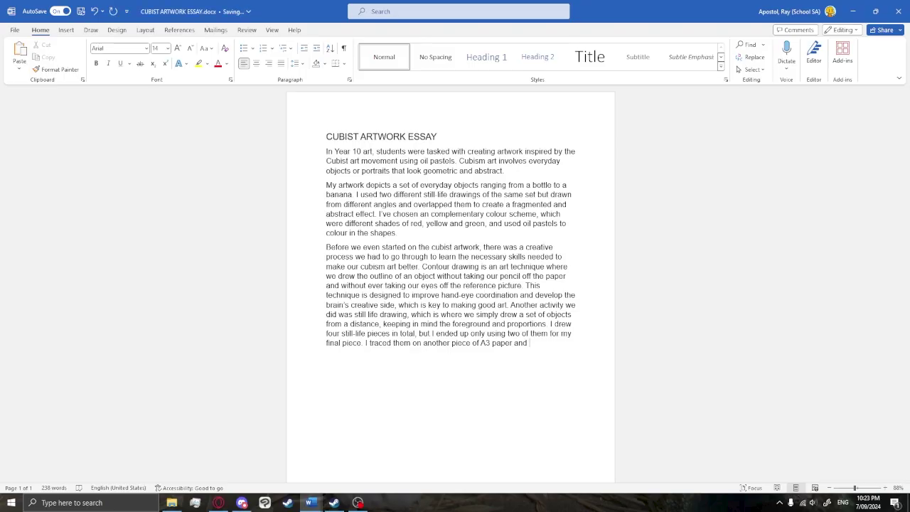
{"action": "type", "text": "overlapped the lines"}
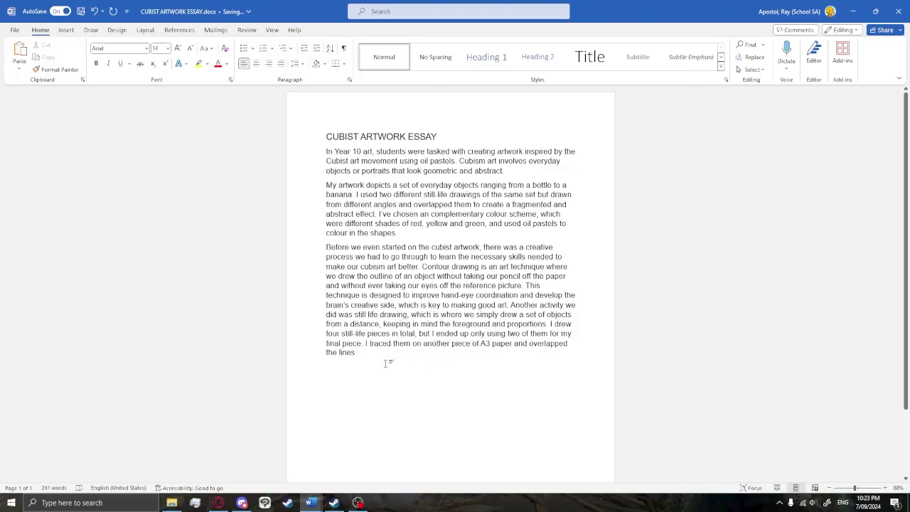
{"action": "left_click", "coordinate": [526, 344], "text": "shift"}
{"action": "left_click", "coordinate": [404, 374]}
{"action": "type", "text": "to ma"}
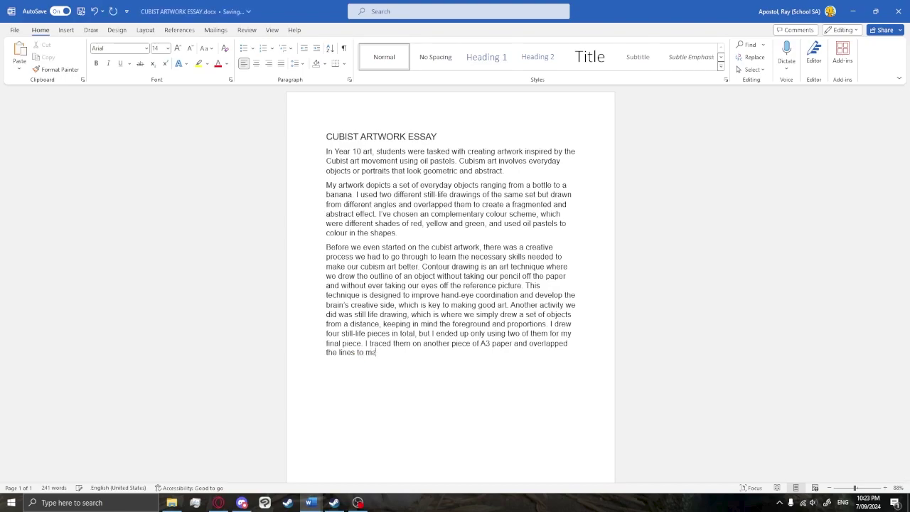
{"action": "type", "text": "ke shapes"}
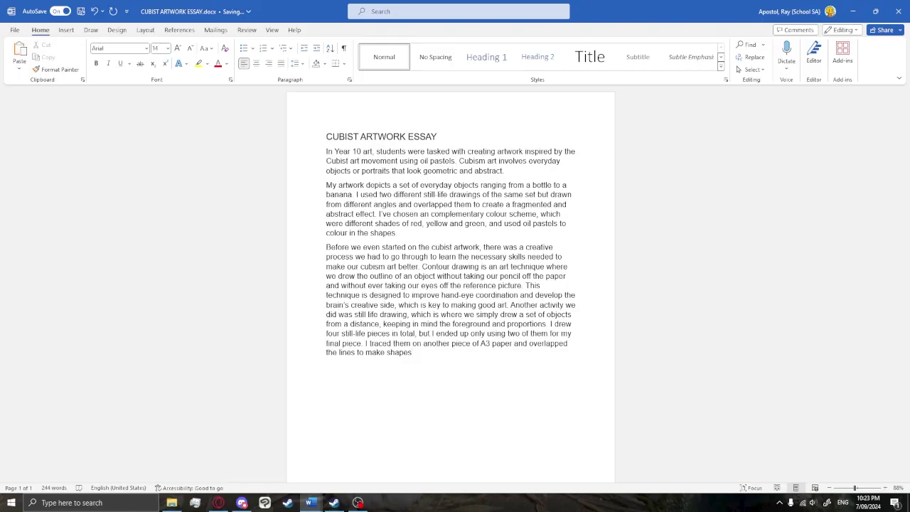
{"action": "key", "text": "BackSpace"}
{"action": "key", "text": "BackSpace"}
{"action": "key", "text": "BackSpace"}
{"action": "key", "text": "BackSpace"}
{"action": "key", "text": "BackSpace"}
{"action": "key", "text": "BackSpace"}
{"action": "key", "text": "BackSpace"}
{"action": "key", "text": "BackSpace"}
{"action": "key", "text": "BackSpace"}
{"action": "key", "text": "BackSpace"}
{"action": "key", "text": "BackSpace"}
{"action": "key", "text": "BackSpace"}
{"action": "key", "text": "BackSpace"}
{"action": "key", "text": "BackSpace"}
{"action": "key", "text": "BackSpace"}
{"action": "type", "text": "jaksldj aksldjaskldjaskldajdkajda  kl"}
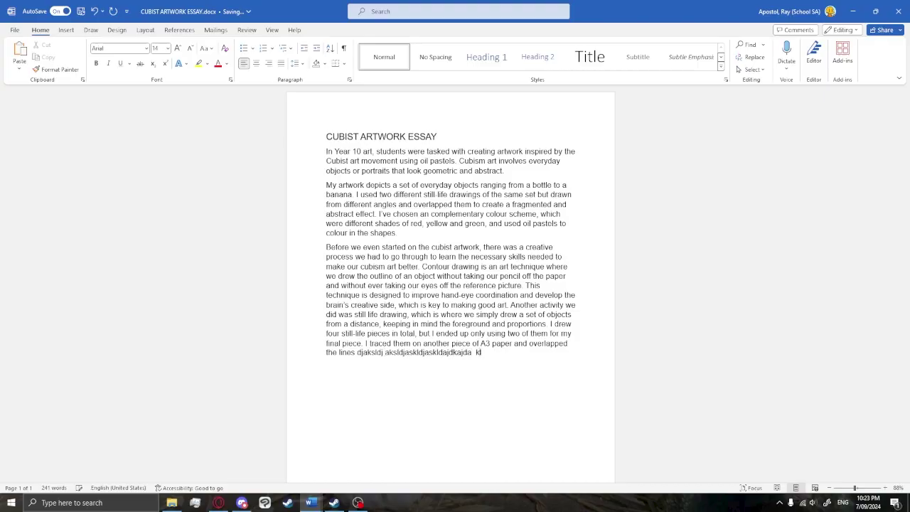
{"action": "type", "text": "jdlaksd jadk a daskldja kladjk a"}
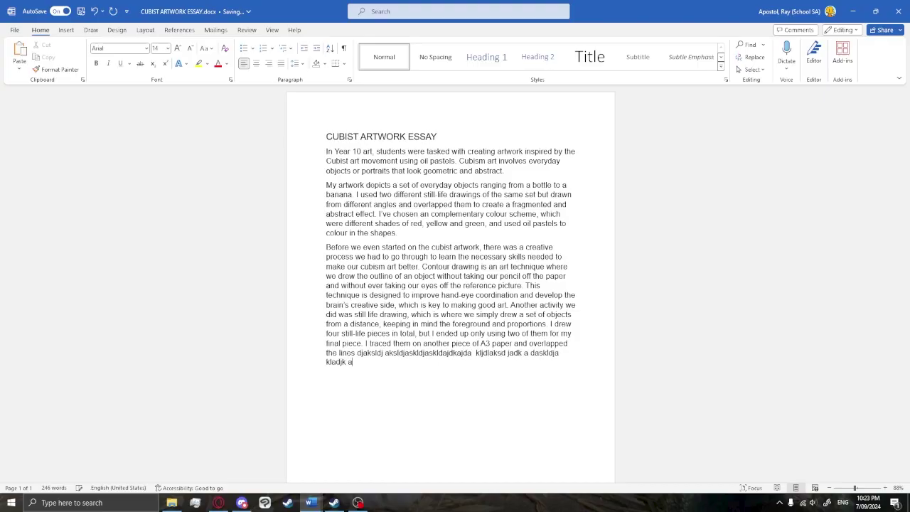
{"action": "type", "text": "kd jadj kdjkdalkd jadkjasdajs kadj"}
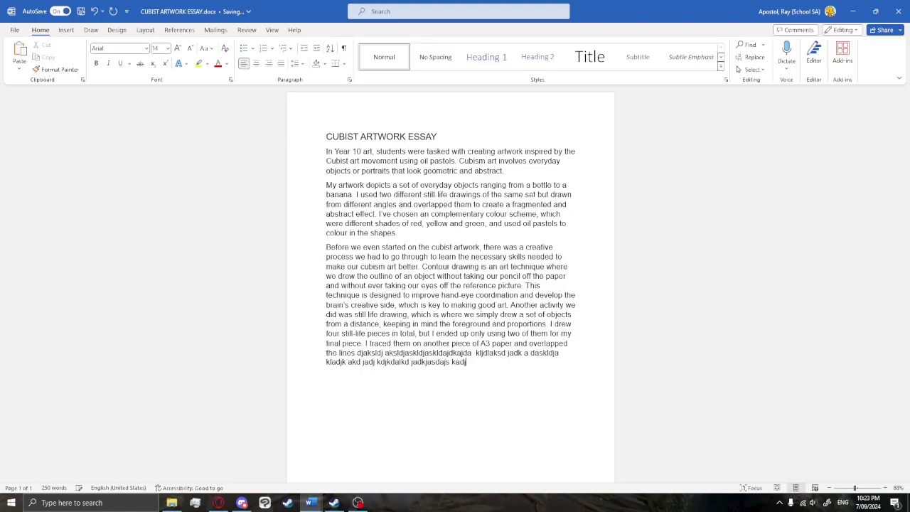
{"action": "type", "text": "aksl djakldj akdjadkajsd kaj"}
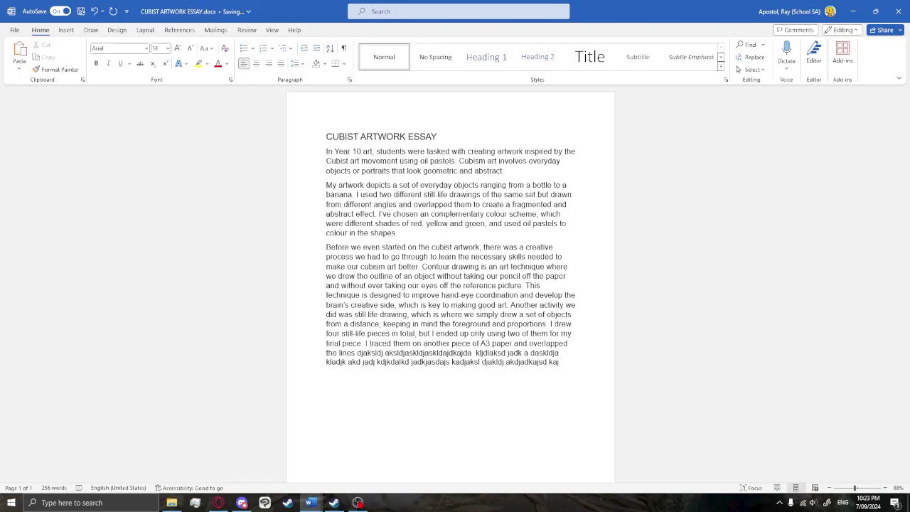
{"action": "key", "text": "ctrl+z"}
{"action": "key", "text": "BackSpace"}
{"action": "key", "text": "BackSpace"}
{"action": "key", "text": "BackSpace"}
{"action": "key", "text": "BackSpace"}
{"action": "key", "text": "BackSpace"}
{"action": "key", "text": "BackSpace"}
{"action": "key", "text": "BackSpace"}
{"action": "key", "text": "BackSpace"}
{"action": "key", "text": "BackSpace"}
{"action": "key", "text": "BackSpace"}
{"action": "key", "text": "BackSpace"}
{"action": "key", "text": "BackSpace"}
{"action": "key", "text": "BackSpace"}
{"action": "key", "text": "BackSpace"}
{"action": "key", "text": "BackSpace"}
{"action": "key", "text": "BackSpace"}
{"action": "key", "text": "BackSpace"}
{"action": "key", "text": "BackSpace"}
{"action": "key", "text": "BackSpace"}
{"action": "key", "text": "BackSpace"}
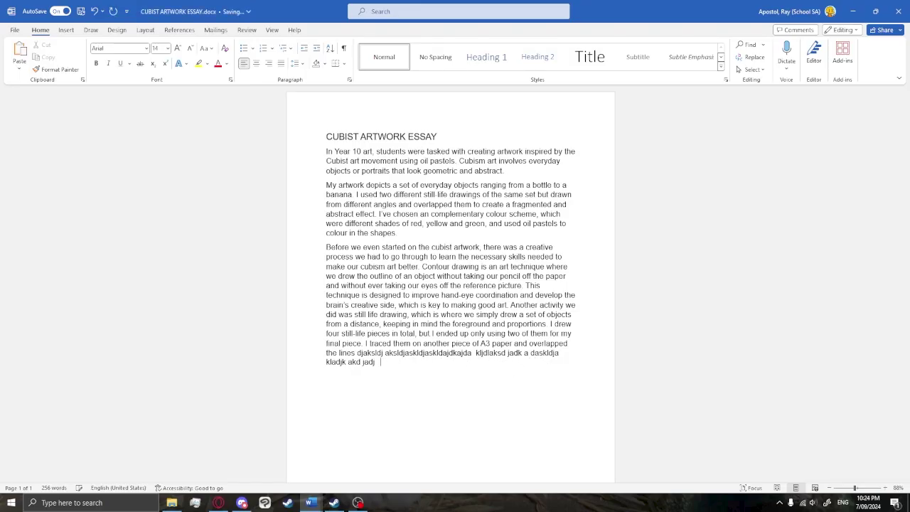
{"action": "key", "text": "BackSpace"}
{"action": "key", "text": "BackSpace"}
{"action": "key", "text": "BackSpace"}
{"action": "key", "text": "BackSpace"}
{"action": "key", "text": "BackSpace"}
{"action": "key", "text": "BackSpace"}
{"action": "key", "text": "BackSpace"}
{"action": "key", "text": "BackSpace"}
{"action": "key", "text": "BackSpace"}
{"action": "key", "text": "BackSpace"}
{"action": "key", "text": "BackSpace"}
{"action": "key", "text": "BackSpace"}
{"action": "key", "text": "BackSpace"}
{"action": "key", "text": "BackSpace"}
{"action": "key", "text": "BackSpace"}
{"action": "key", "text": "BackSpace"}
{"action": "key", "text": "BackSpace"}
{"action": "key", "text": "BackSpace"}
{"action": "key", "text": "BackSpace"}
{"action": "key", "text": "BackSpace"}
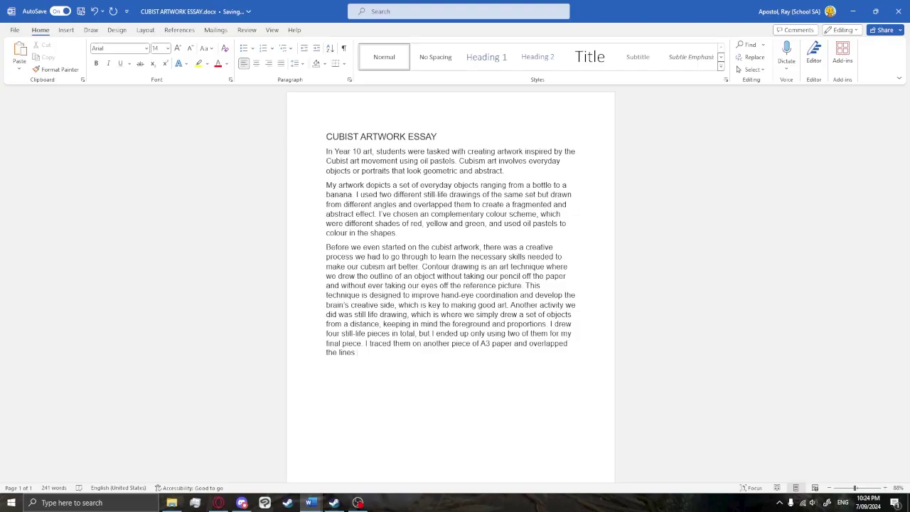
Check the YouTube page in Opera, return to the essay, and search it for "frag" before closing the search.
{"action": "scroll", "coordinate": [408, 300], "scroll_direction": "down", "scroll_amount": 2}
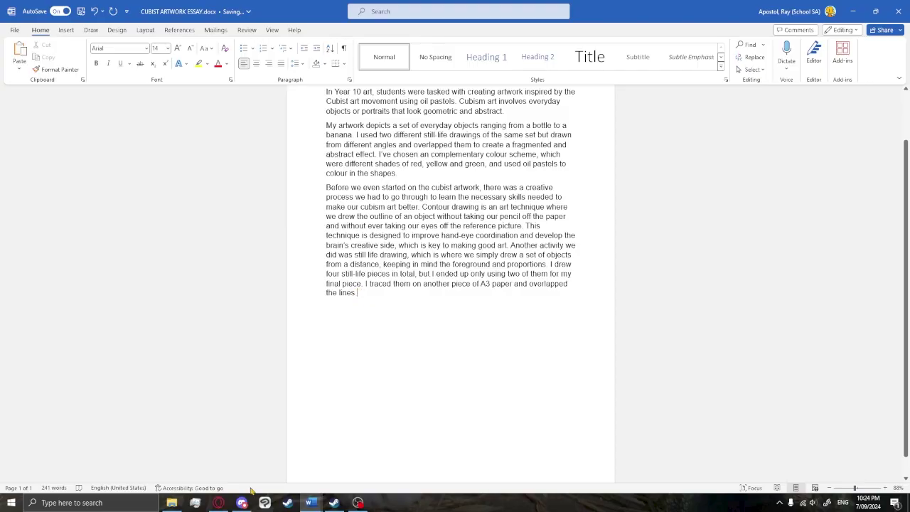
{"action": "left_click", "coordinate": [220, 503]}
{"action": "mouse_move", "coordinate": [319, 501]}
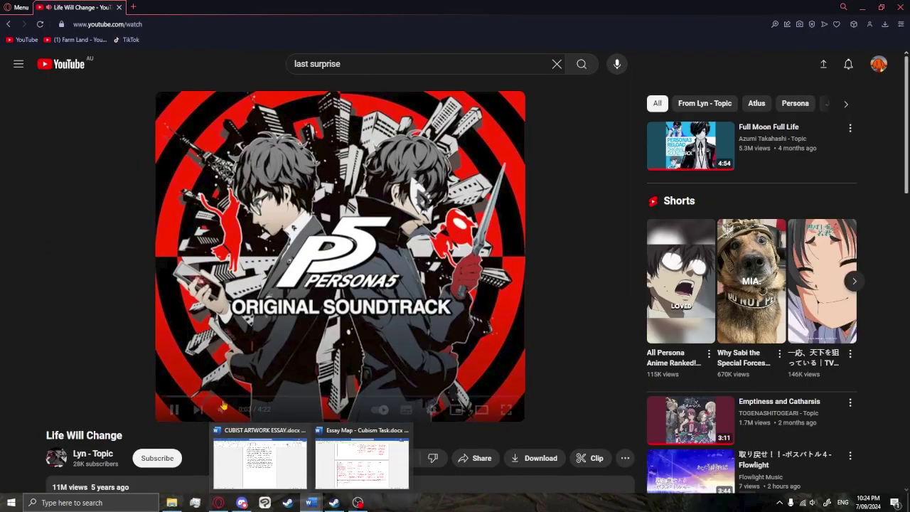
{"action": "left_click", "coordinate": [250, 457]}
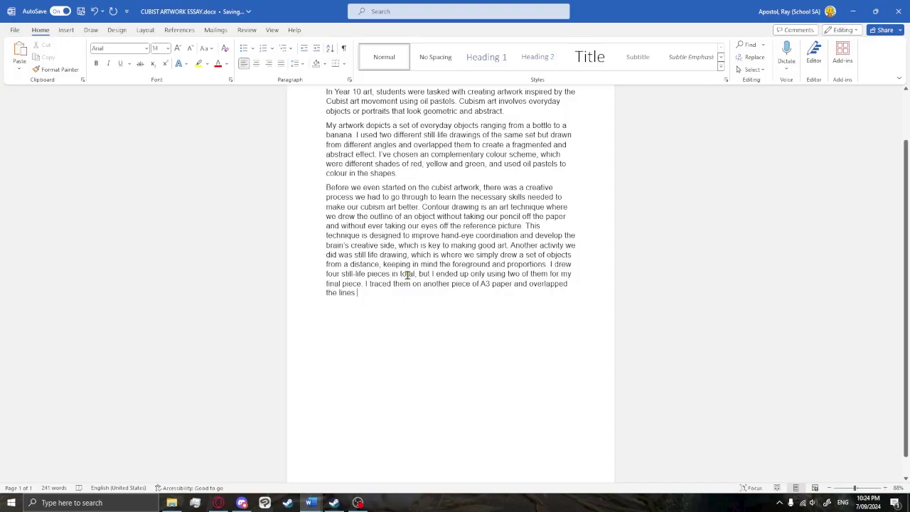
{"action": "scroll", "coordinate": [491, 179], "scroll_direction": "up", "scroll_amount": 2}
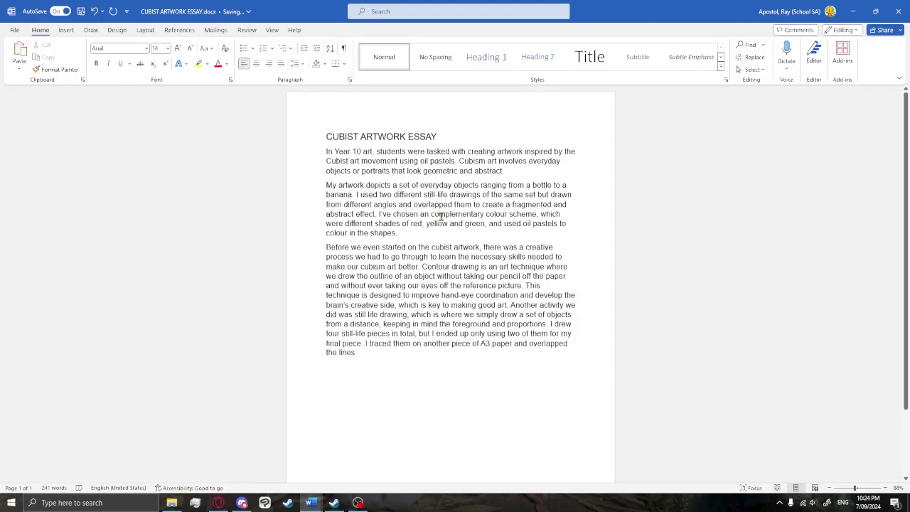
{"action": "key", "text": "ctrl+f"}
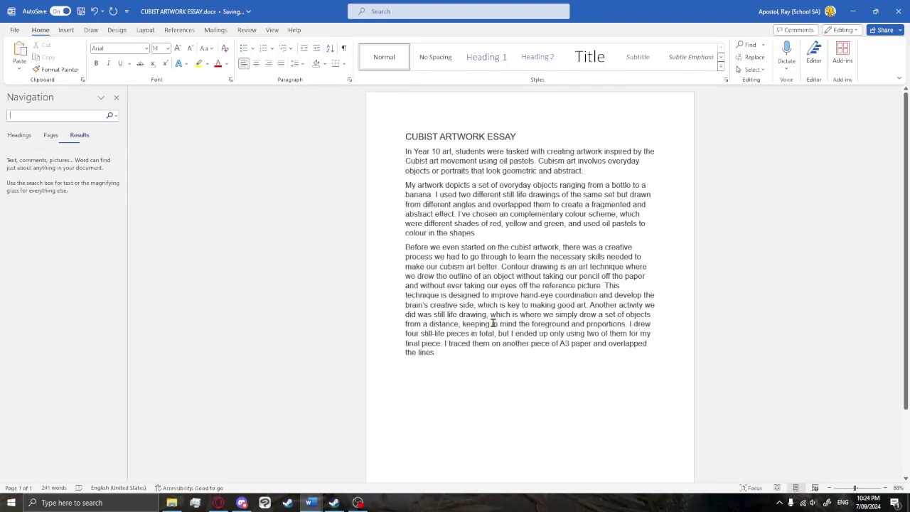
{"action": "type", "text": "fragem"}
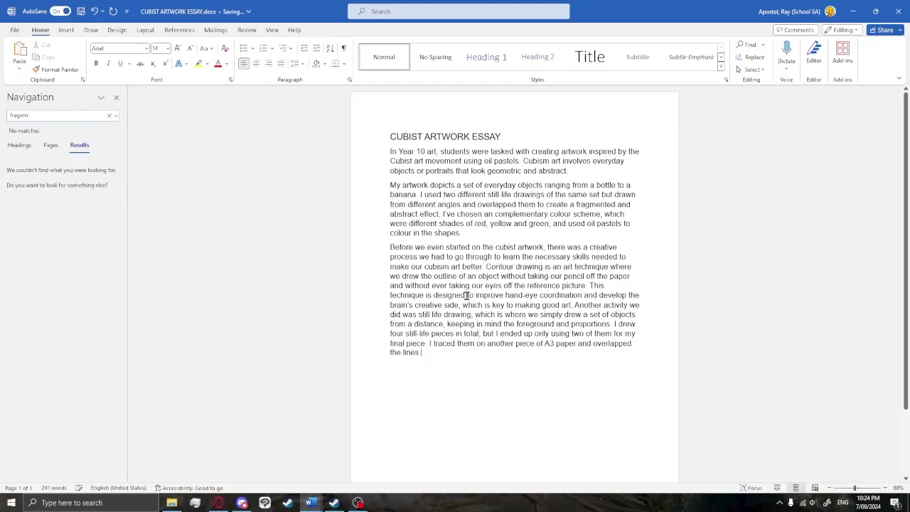
{"action": "key", "text": "BackSpace"}
{"action": "key", "text": "BackSpace"}
{"action": "type", "text": "mented"}
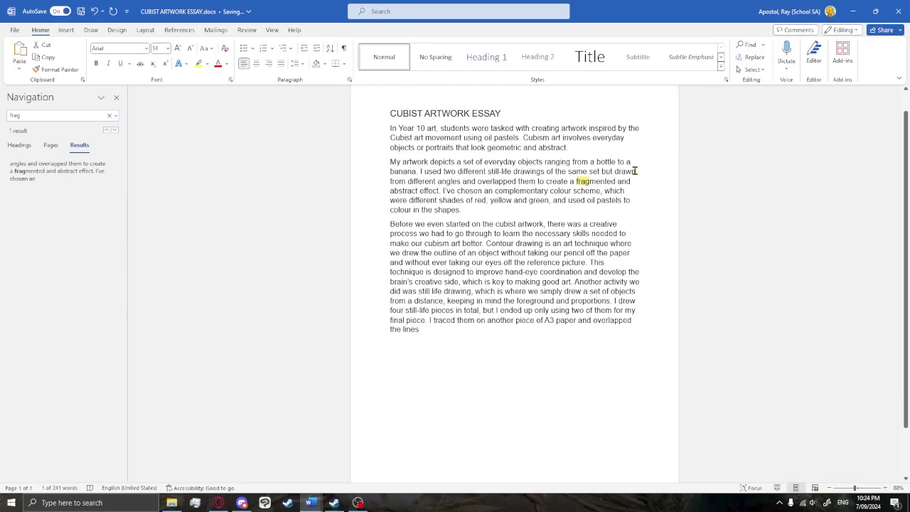
{"action": "left_click", "coordinate": [115, 97]}
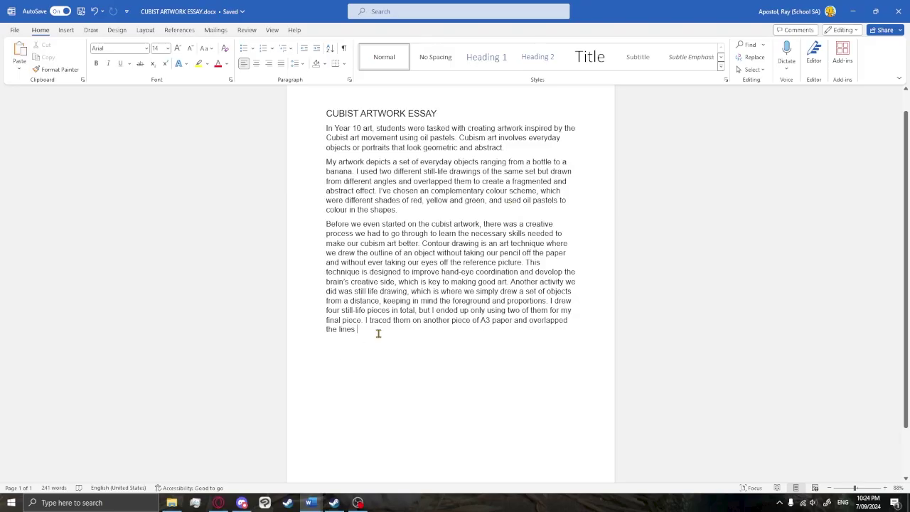
Try continuing the last sentence after "the lines" with a word starting "fragm", and switch to OBS.
{"action": "type", "text": "fragm"}
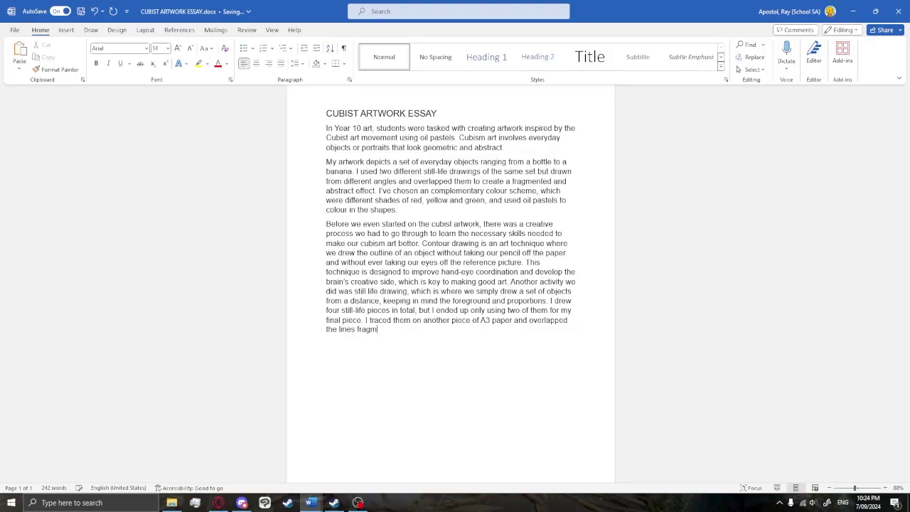
{"action": "key", "text": "BackSpace"}
{"action": "left_click", "coordinate": [358, 503]}
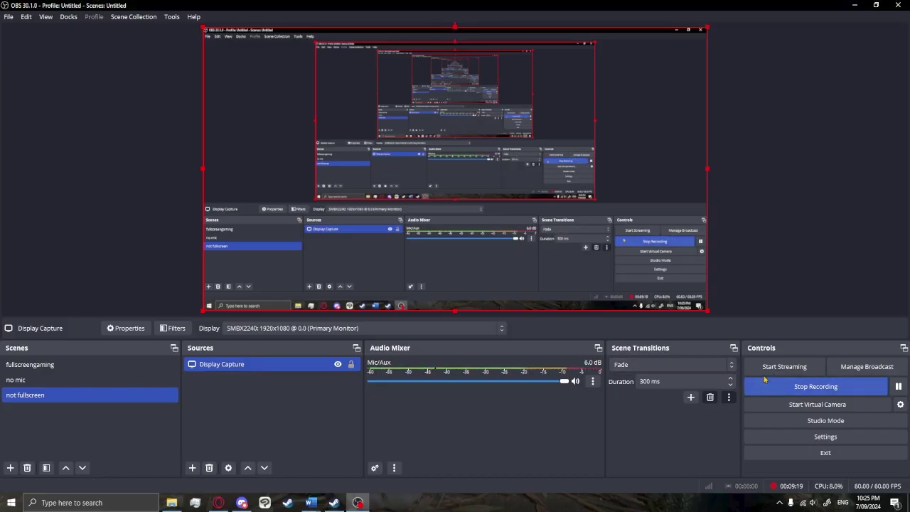
Return from OBS to the essay, view the DARK SOULS III page in the Steam library, and switch back to CUBIST ARTWORK ESSAY in Word.
{"action": "mouse_move", "coordinate": [310, 502]}
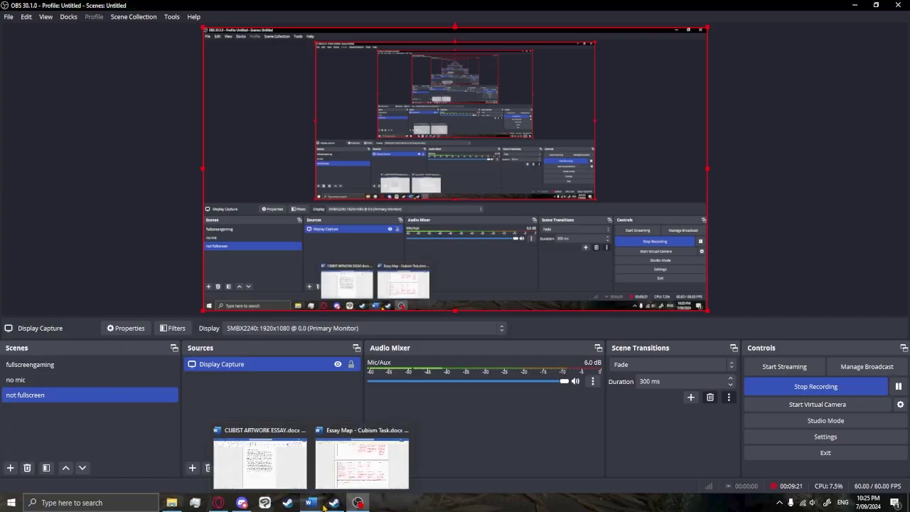
{"action": "left_click", "coordinate": [280, 472]}
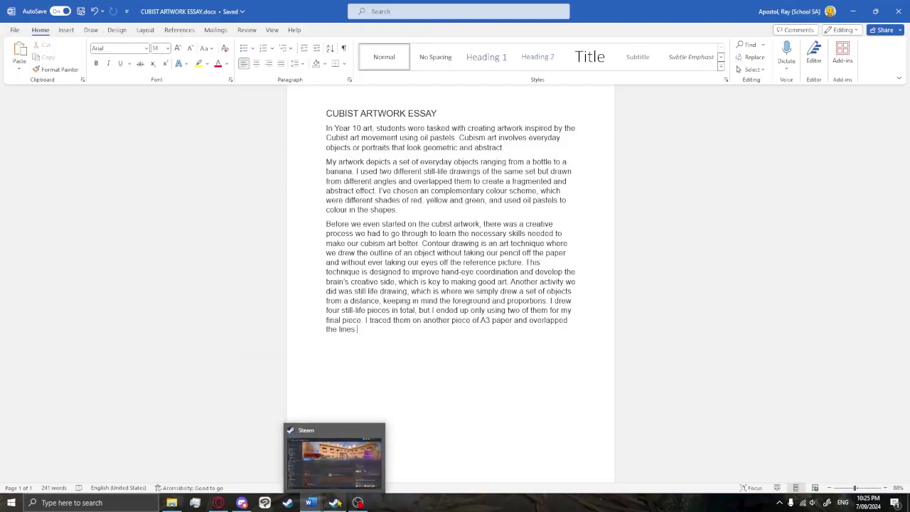
{"action": "left_click", "coordinate": [334, 502]}
{"action": "left_click", "coordinate": [53, 153]}
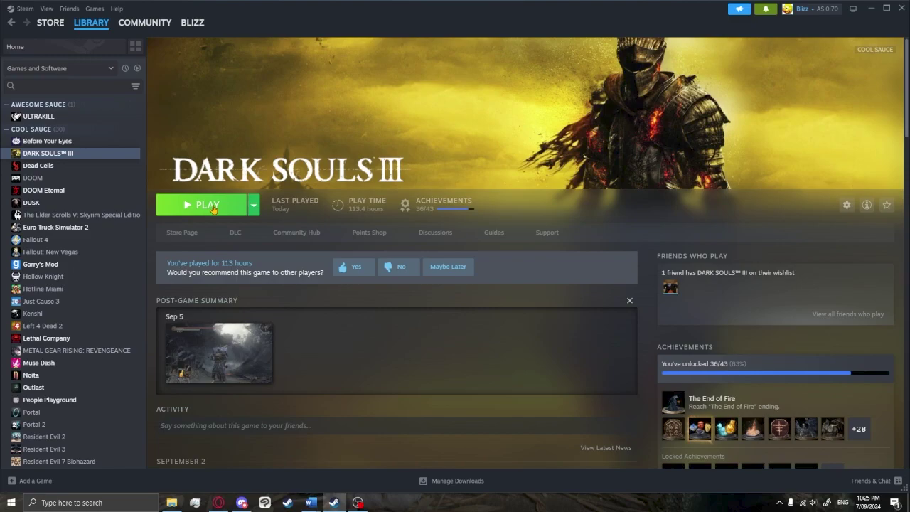
{"action": "mouse_move", "coordinate": [310, 502]}
{"action": "left_click", "coordinate": [291, 477]}
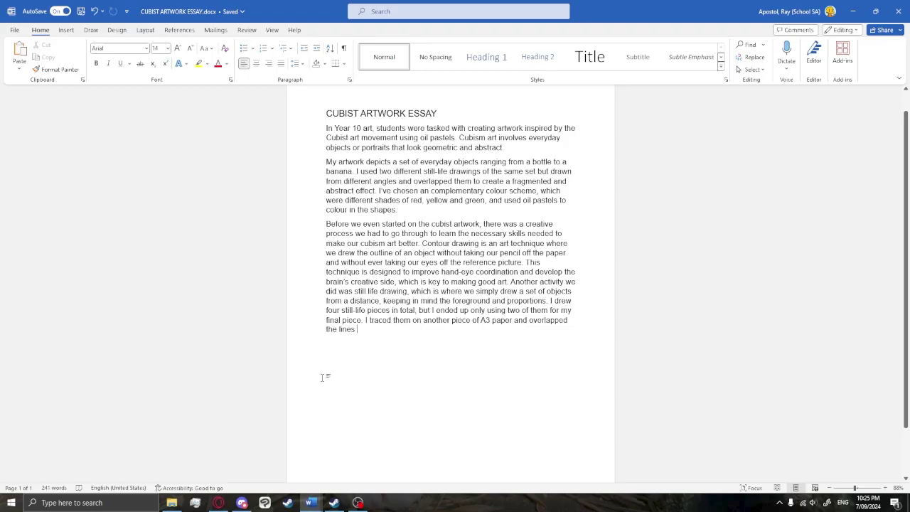
Check the Steam library once more, return to the CUBIST ARTWORK ESSAY document in Word, and switch to OBS.
{"action": "left_click", "coordinate": [333, 503]}
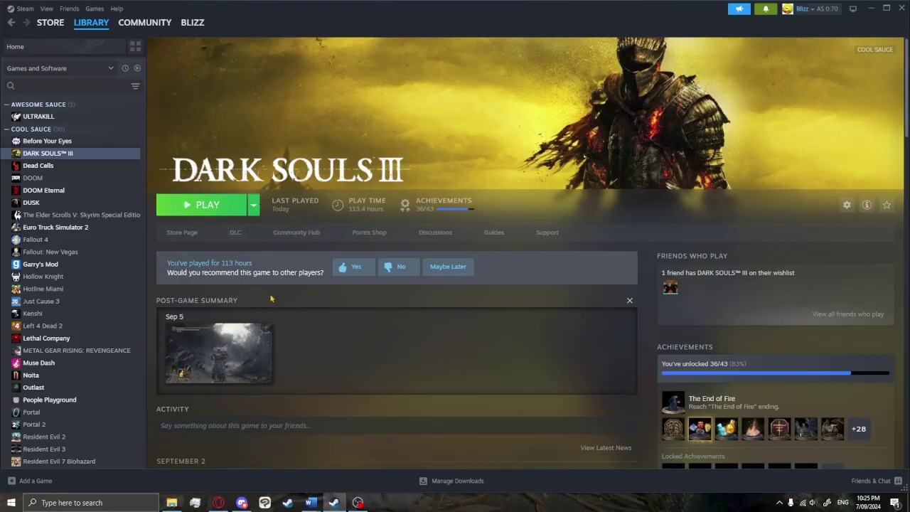
{"action": "mouse_move", "coordinate": [309, 503]}
{"action": "left_click", "coordinate": [260, 462]}
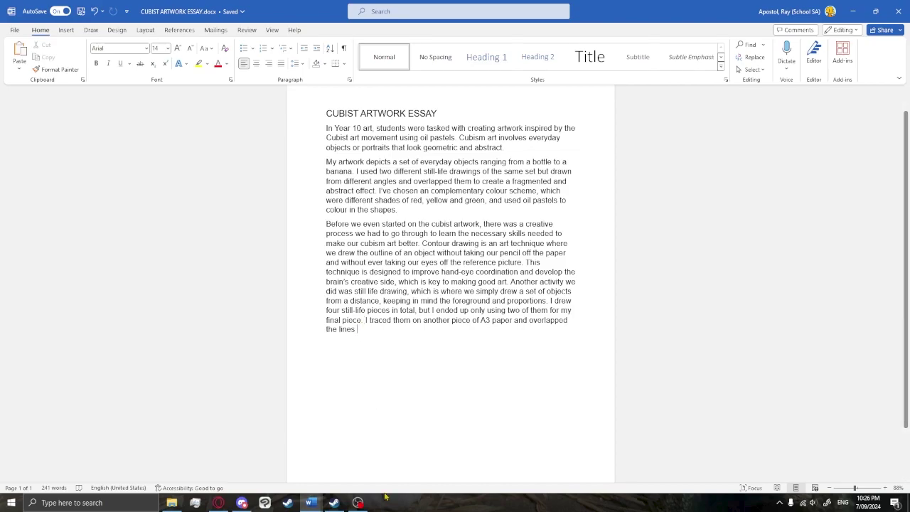
{"action": "left_click", "coordinate": [358, 504]}
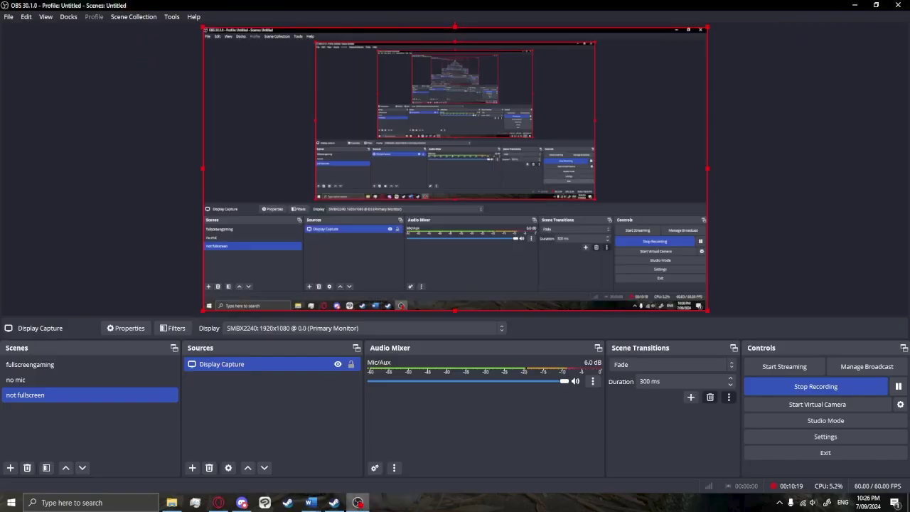